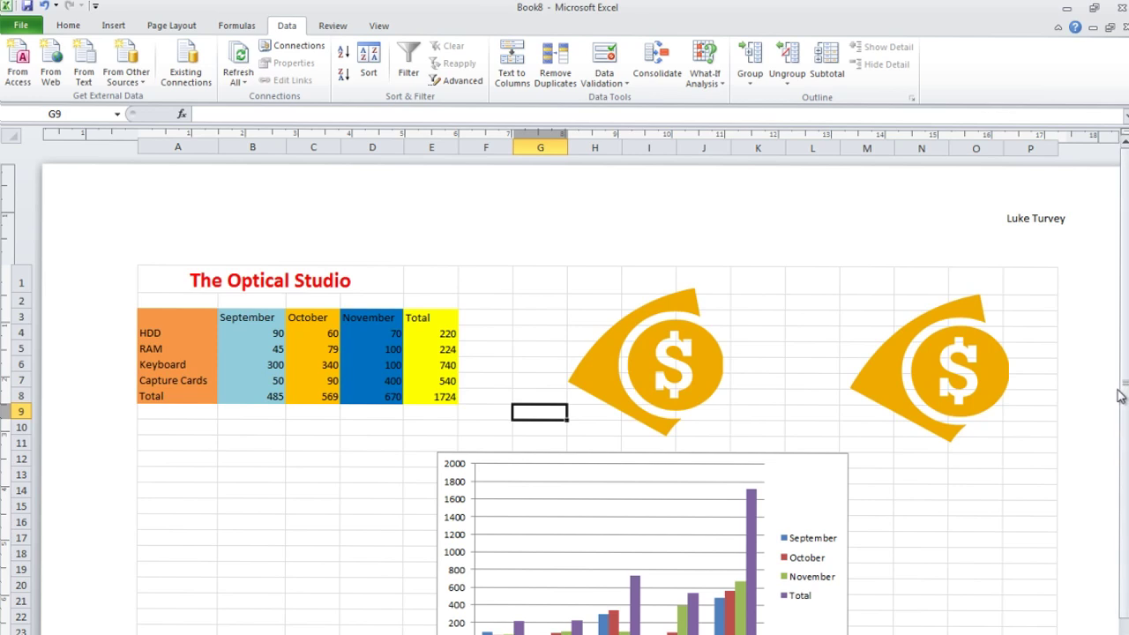
In the previous workbook, nudge the first dollar picture up and right, then check the chart.
{"action": "scroll", "coordinate": [1120, 395], "scroll_direction": "down", "scroll_amount": 3}
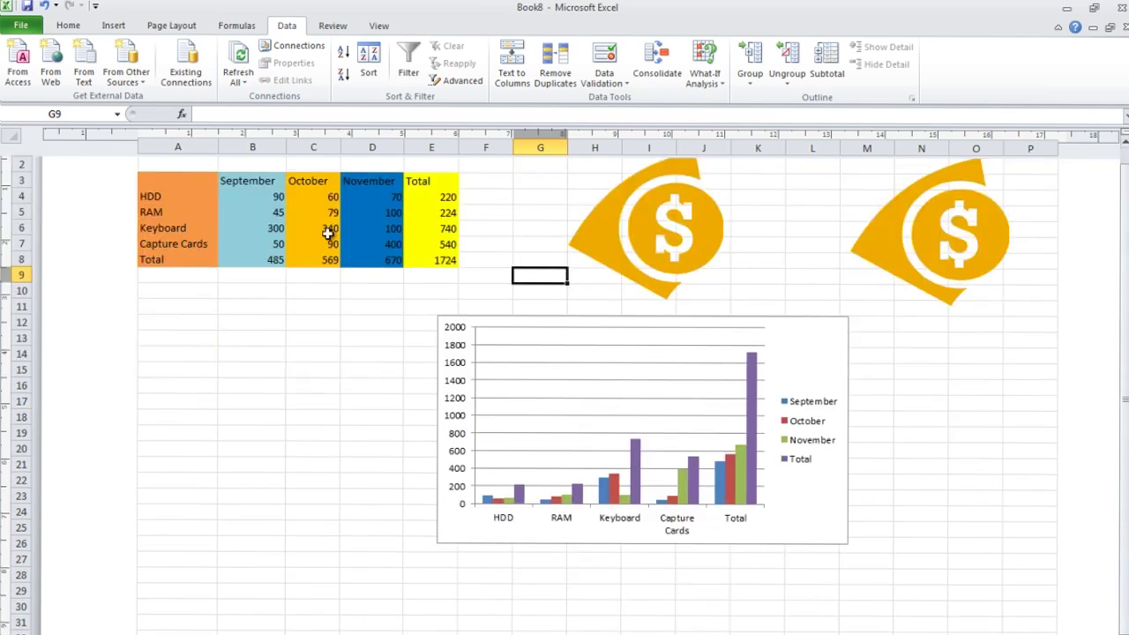
{"action": "scroll", "coordinate": [1125, 470], "scroll_direction": "up", "scroll_amount": 3}
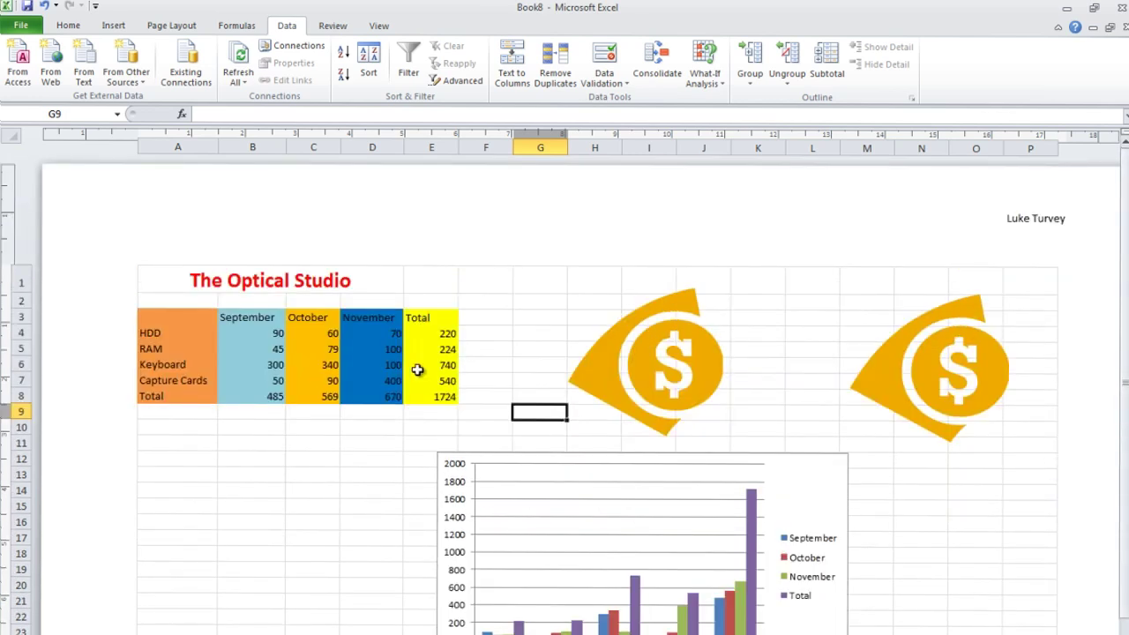
{"action": "left_click_drag", "start_coordinate": [632, 355], "coordinate": [645, 336]}
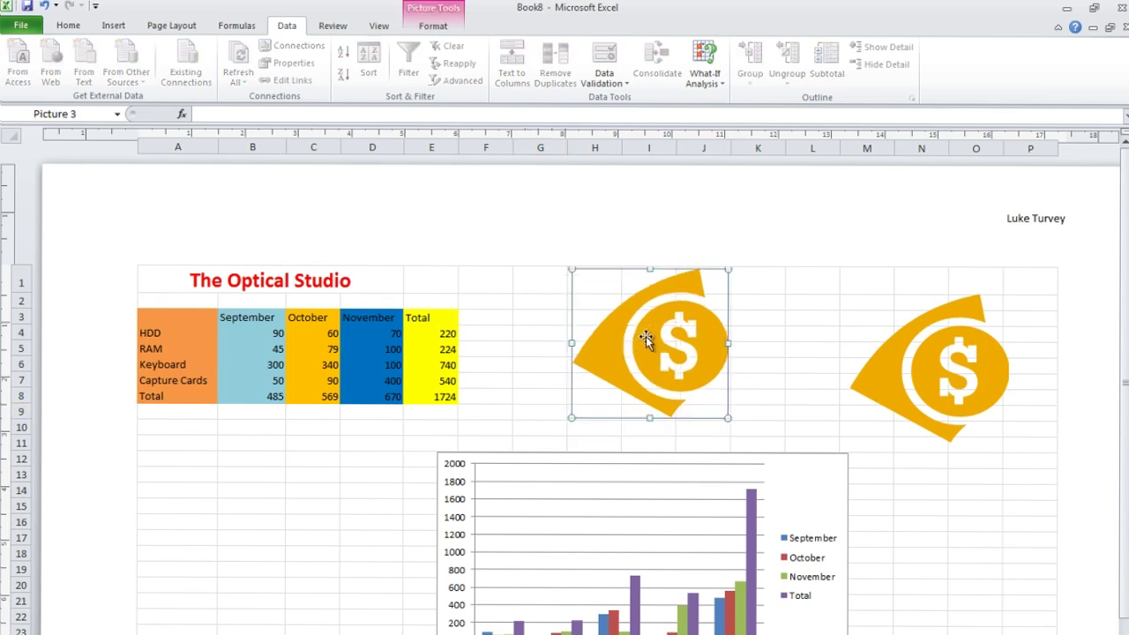
{"action": "left_click", "coordinate": [974, 357]}
{"action": "scroll", "coordinate": [1124, 415], "scroll_direction": "down", "scroll_amount": 3}
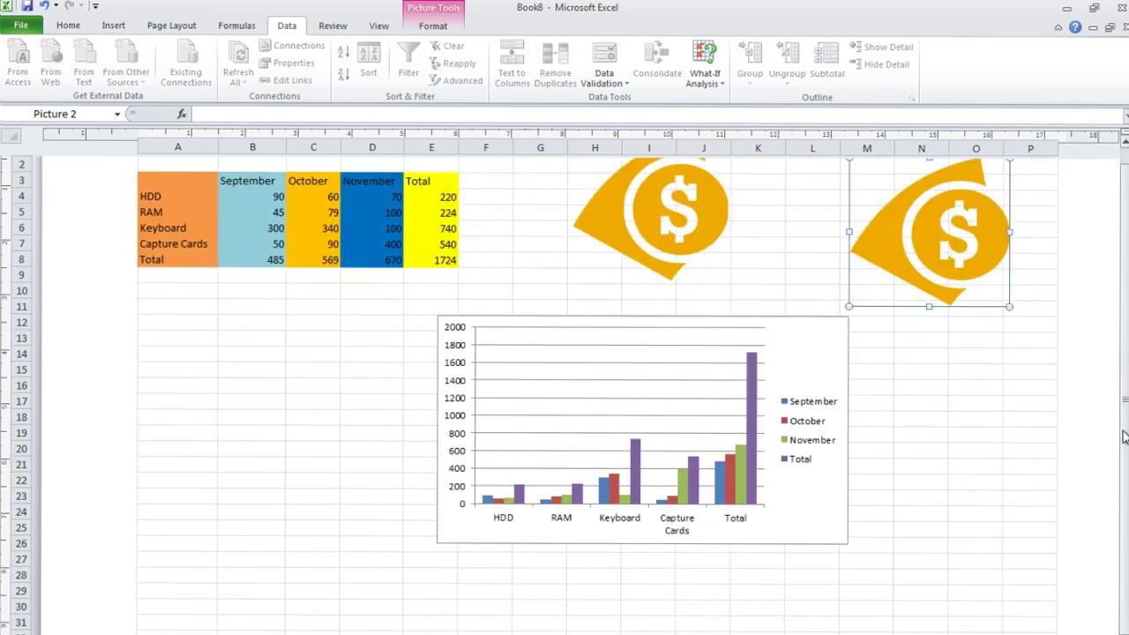
{"action": "left_click", "coordinate": [845, 461]}
{"action": "left_click", "coordinate": [214, 256]}
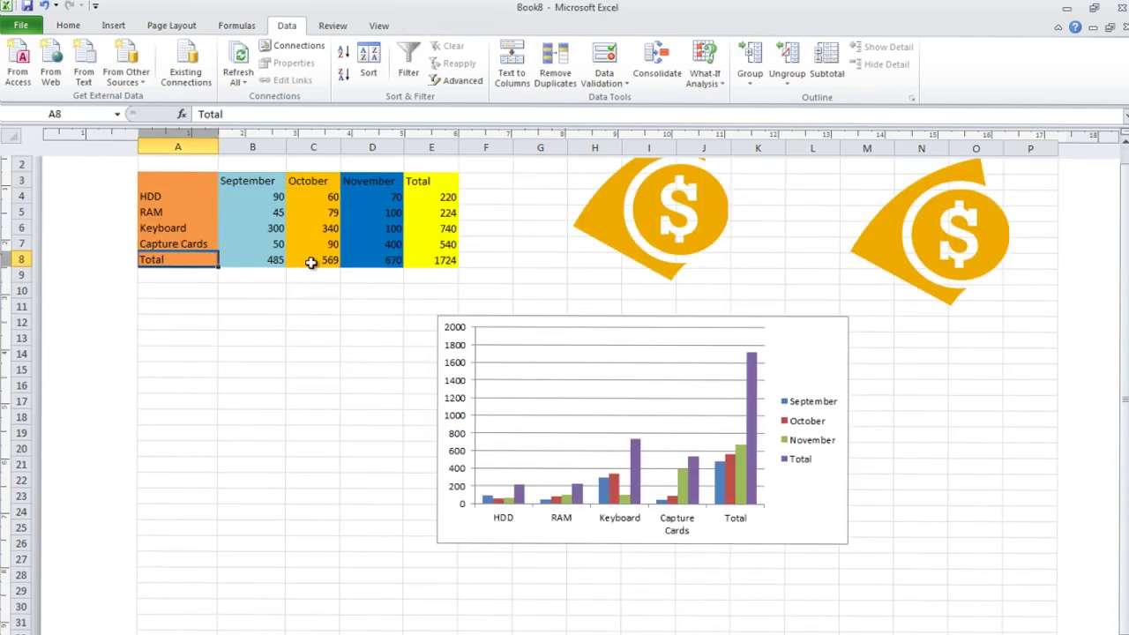
{"action": "scroll", "coordinate": [1124, 325], "scroll_direction": "up", "scroll_amount": 2}
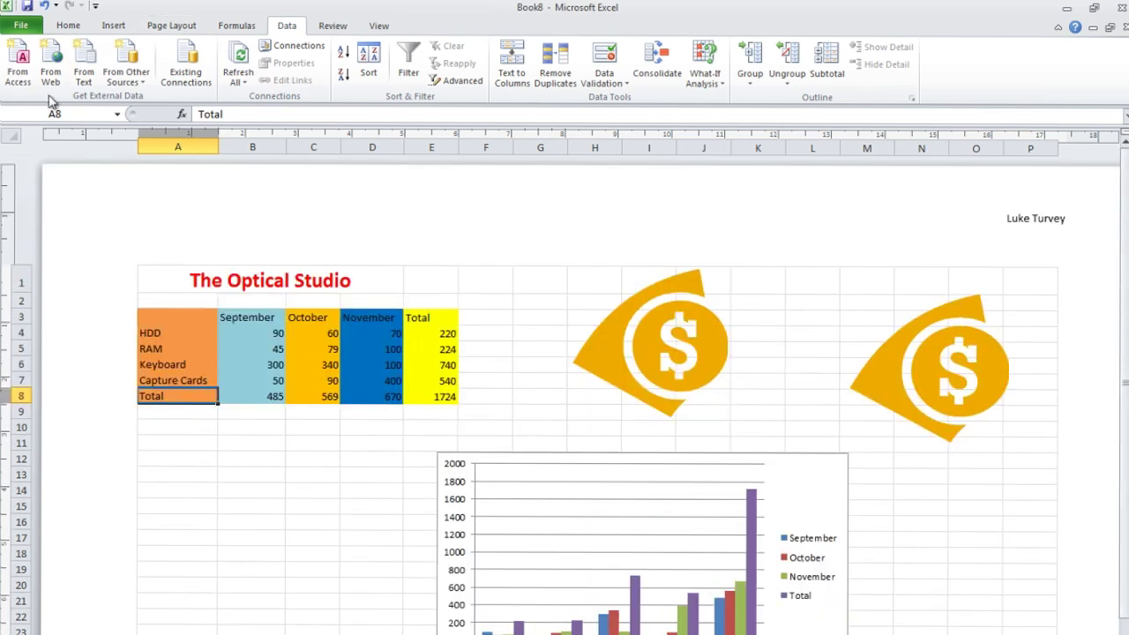
Create a new blank workbook (Book9) from File > New.
{"action": "left_click", "coordinate": [20, 25]}
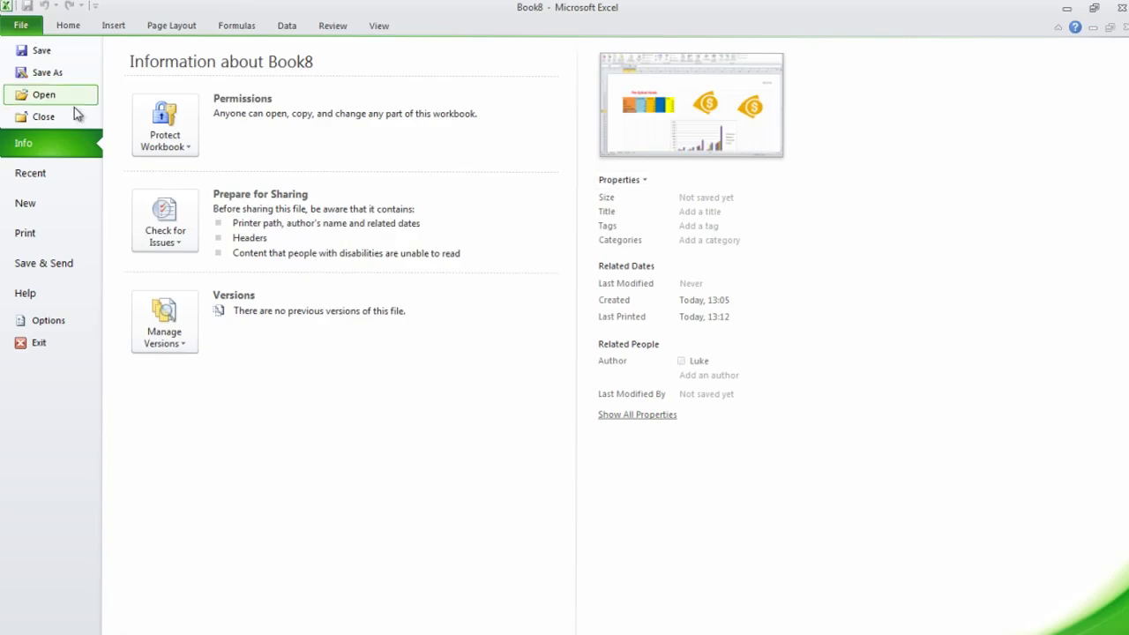
{"action": "left_click", "coordinate": [43, 203]}
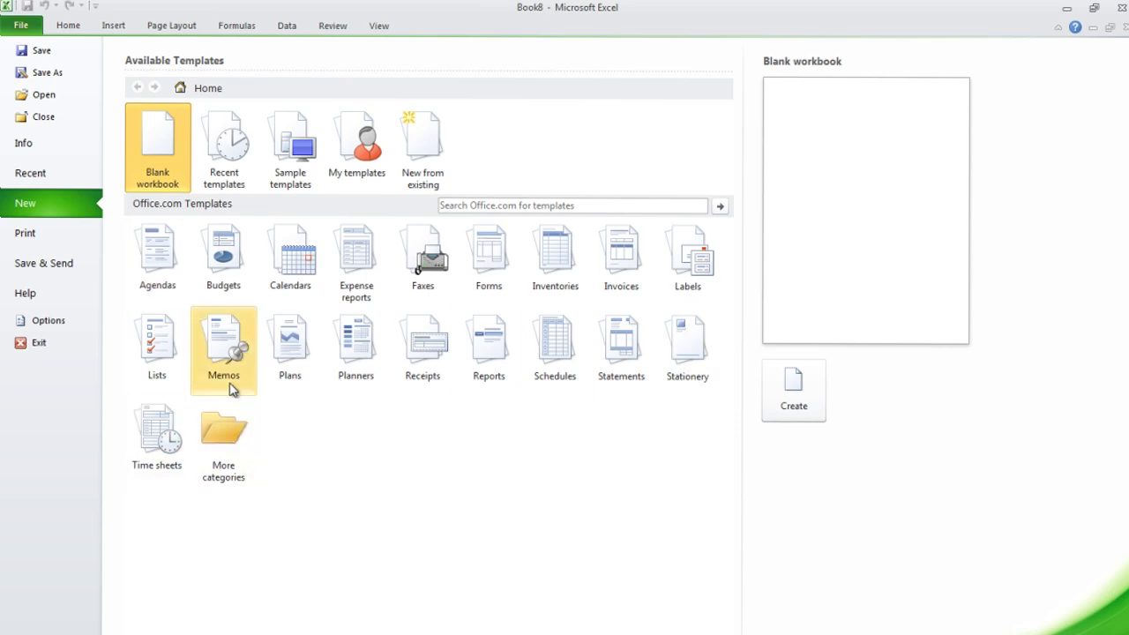
{"action": "left_click", "coordinate": [793, 407]}
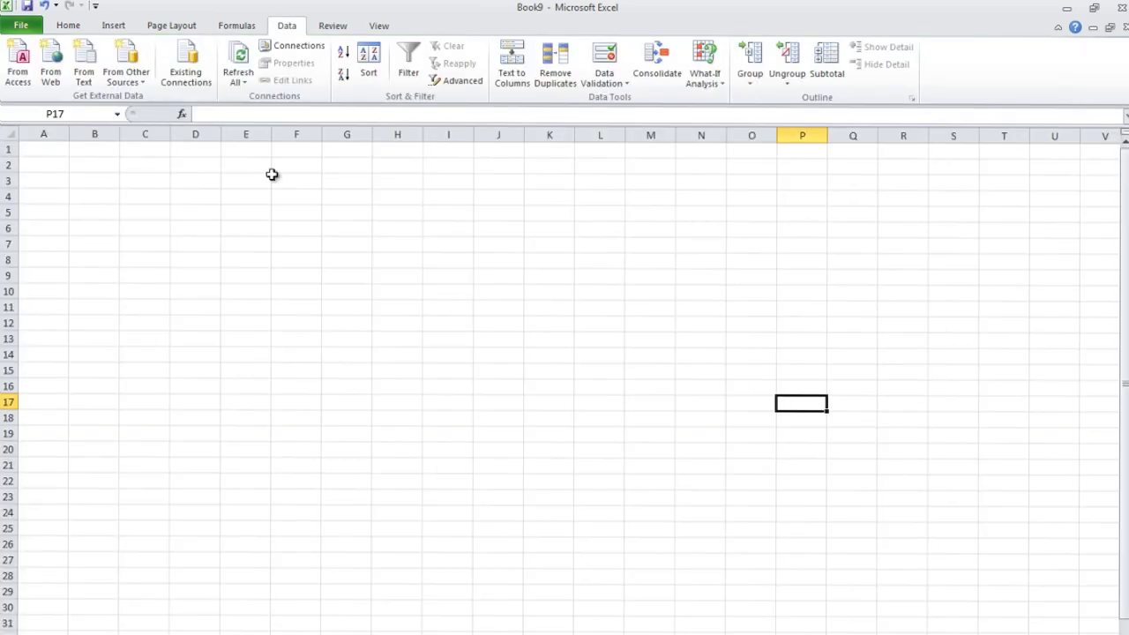
Enter the title 'The Optical Studios' in cell A1.
{"action": "left_click", "coordinate": [49, 155]}
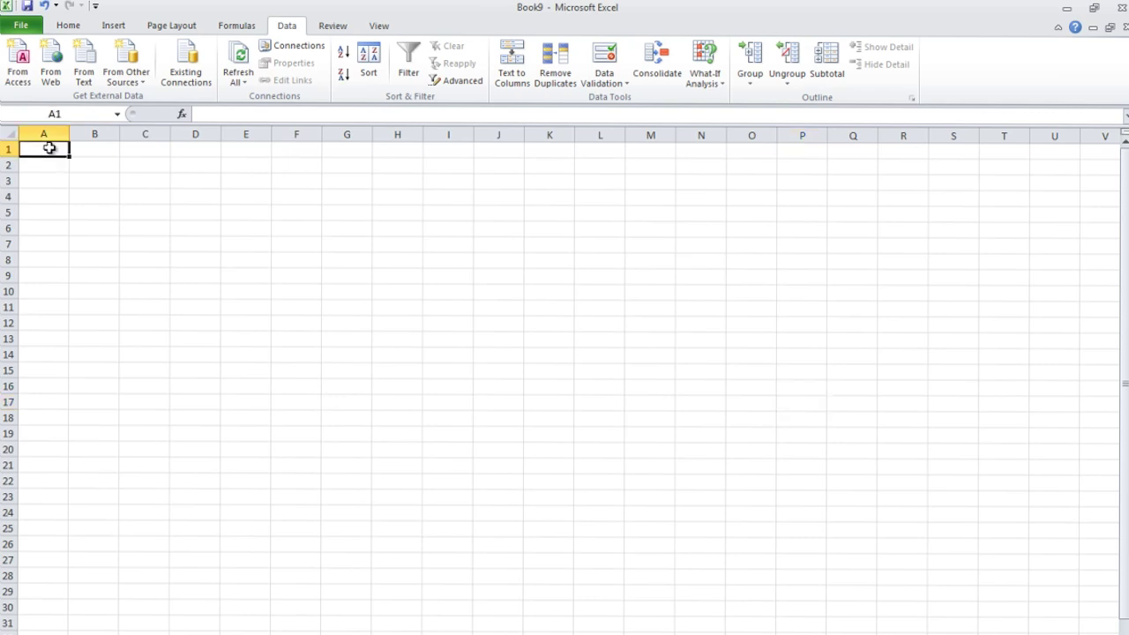
{"action": "double_click", "coordinate": [49, 150]}
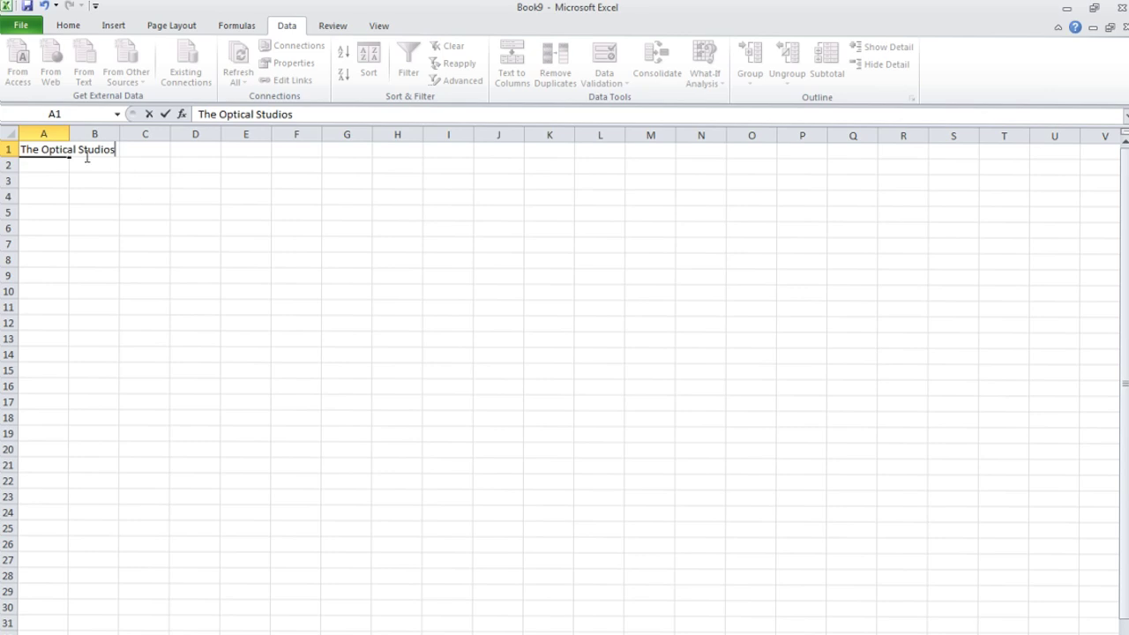
{"action": "left_click", "coordinate": [125, 183]}
{"action": "left_click", "coordinate": [44, 149]}
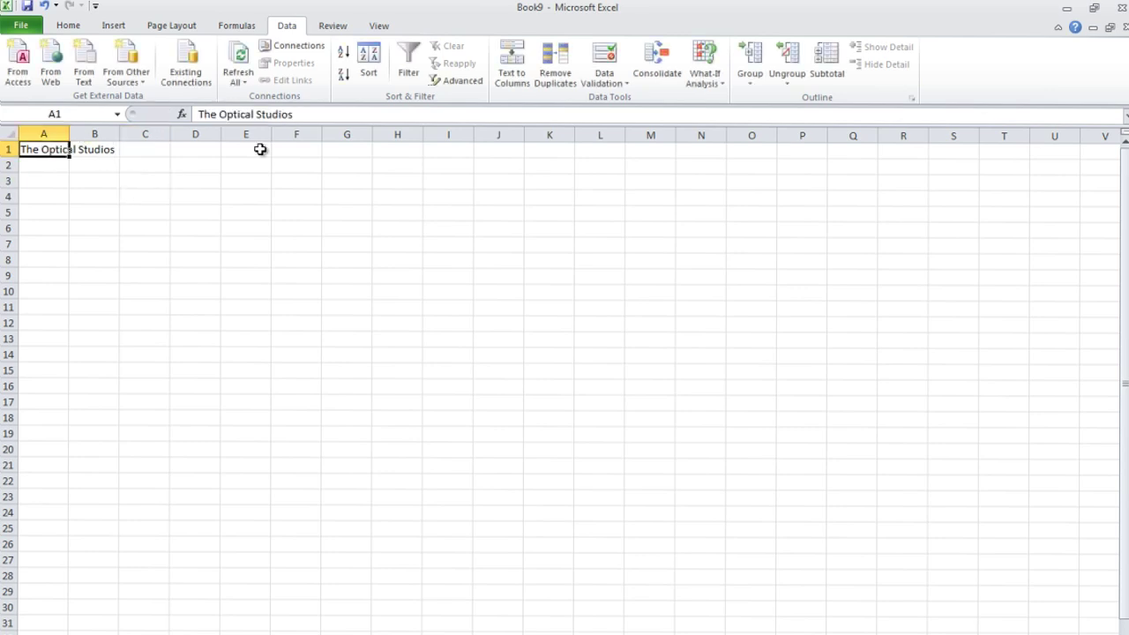
Browse the Insert, Page Layout, Data and View tabs, return to Home and reselect A1.
{"action": "left_click", "coordinate": [113, 26]}
{"action": "left_click", "coordinate": [68, 26]}
{"action": "left_click", "coordinate": [171, 26]}
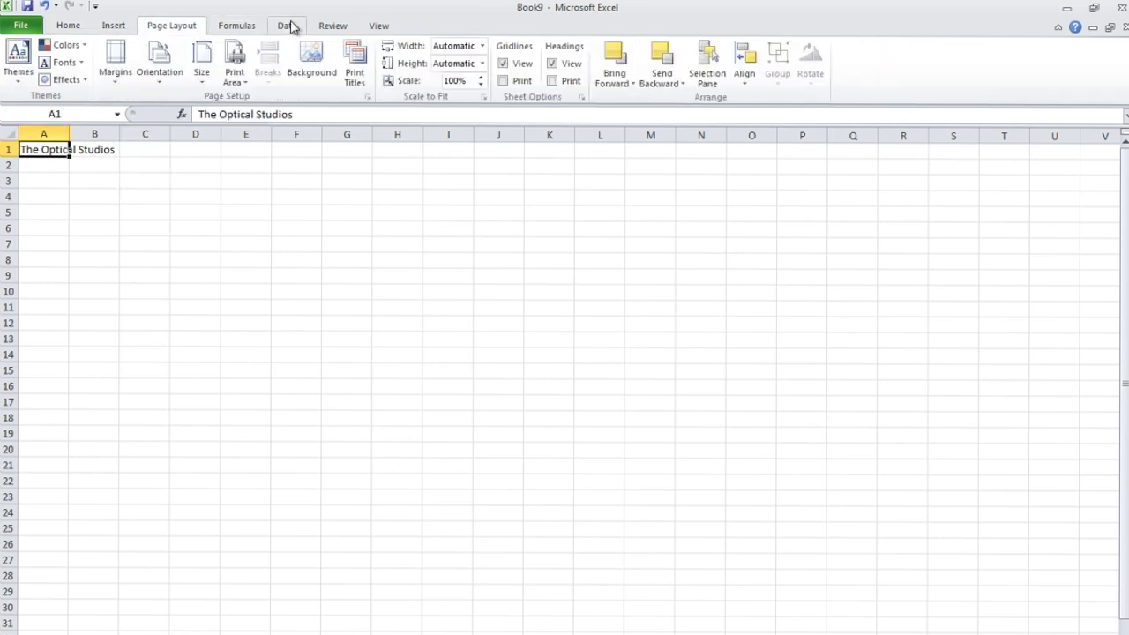
{"action": "left_click", "coordinate": [291, 26]}
{"action": "left_click", "coordinate": [378, 26]}
{"action": "left_click", "coordinate": [71, 25]}
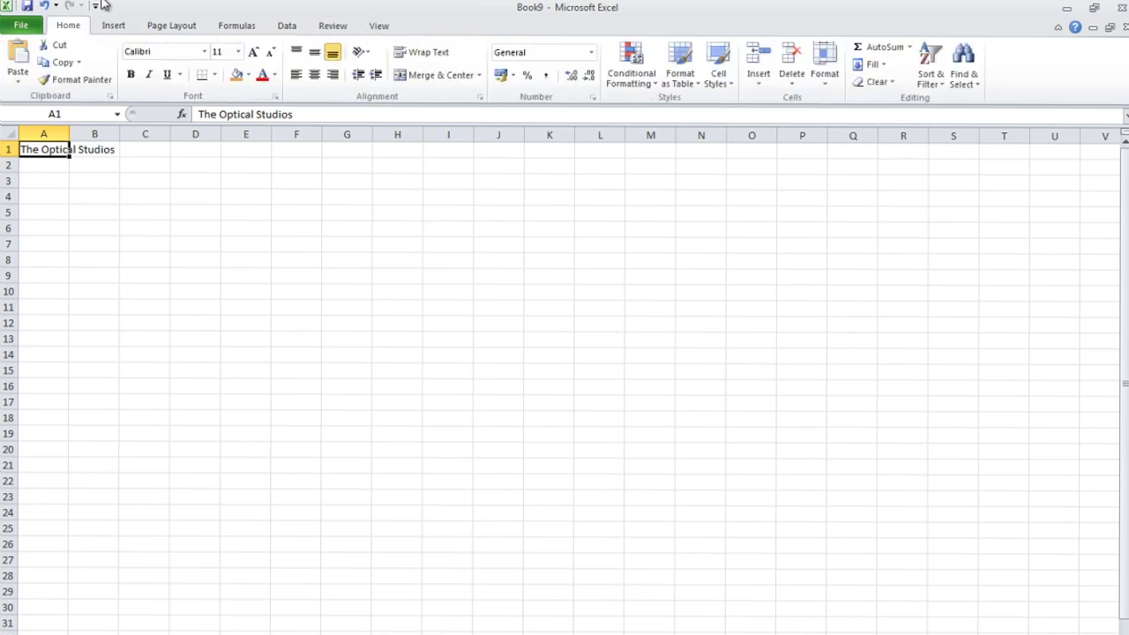
{"action": "left_click", "coordinate": [134, 179]}
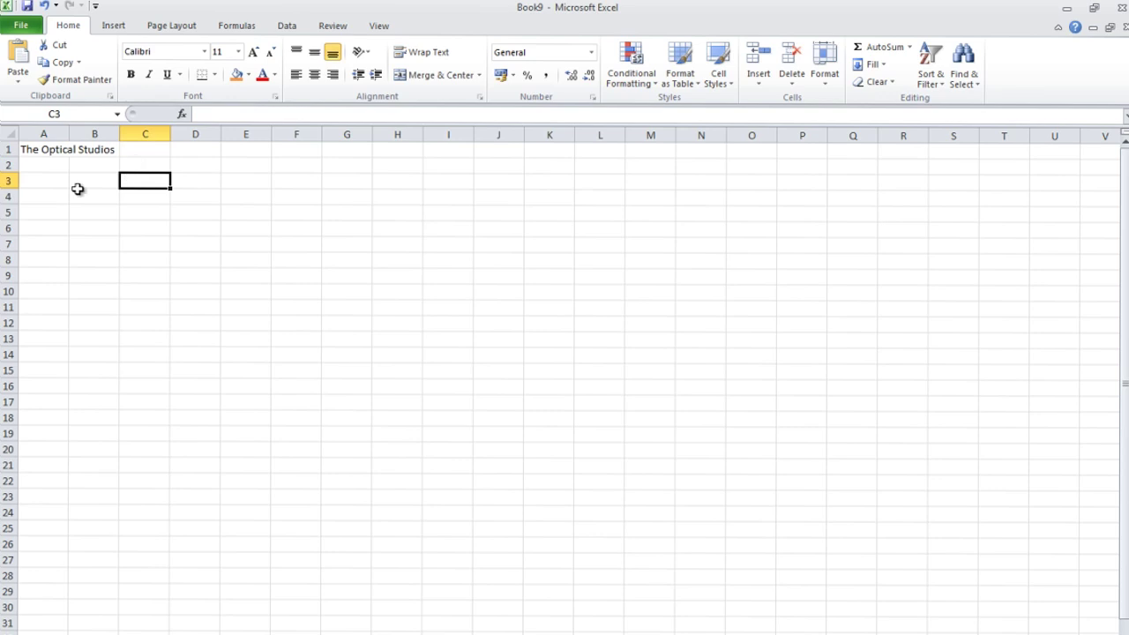
{"action": "left_click", "coordinate": [92, 152]}
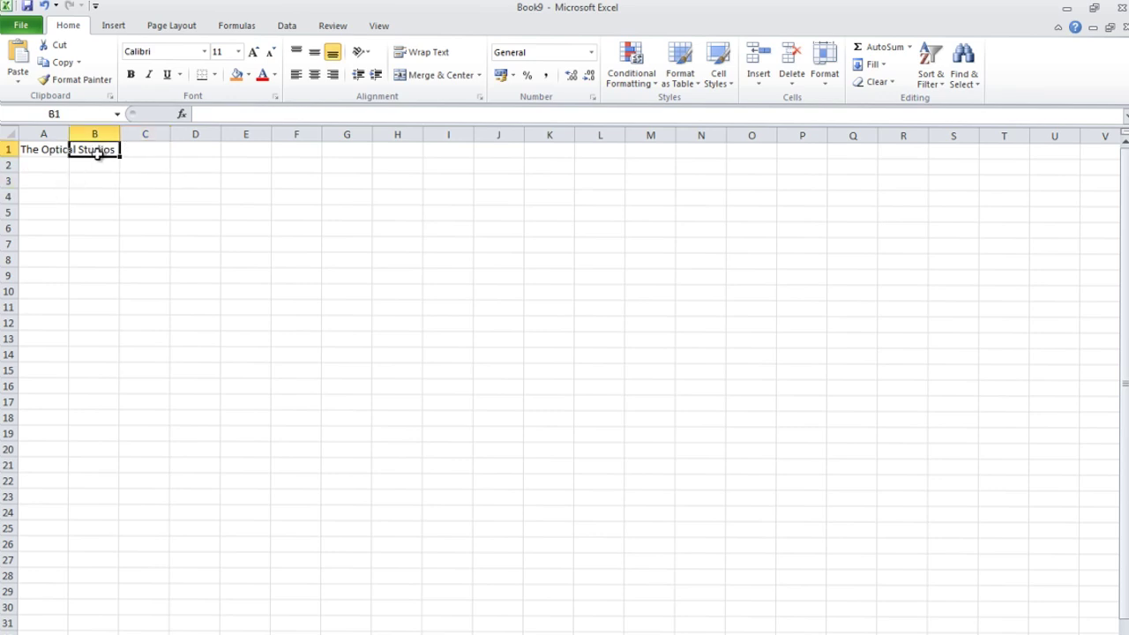
{"action": "left_click", "coordinate": [48, 158]}
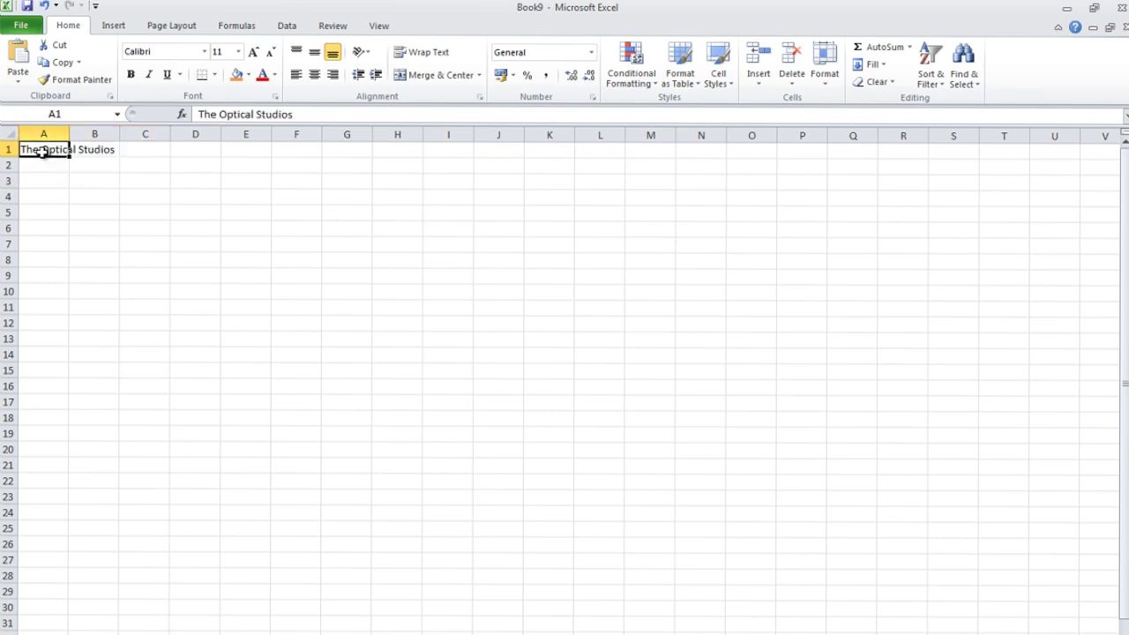
Merge and center cells A1:D1 for the title.
{"action": "left_click_drag", "start_coordinate": [42, 152], "coordinate": [196, 157]}
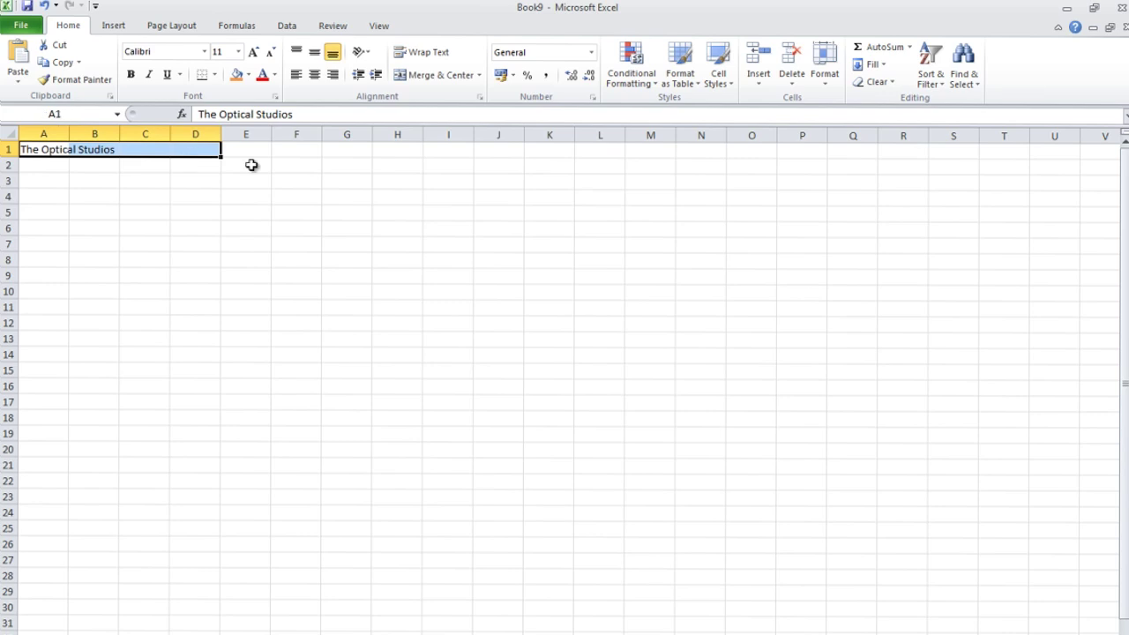
{"action": "left_click", "coordinate": [431, 76]}
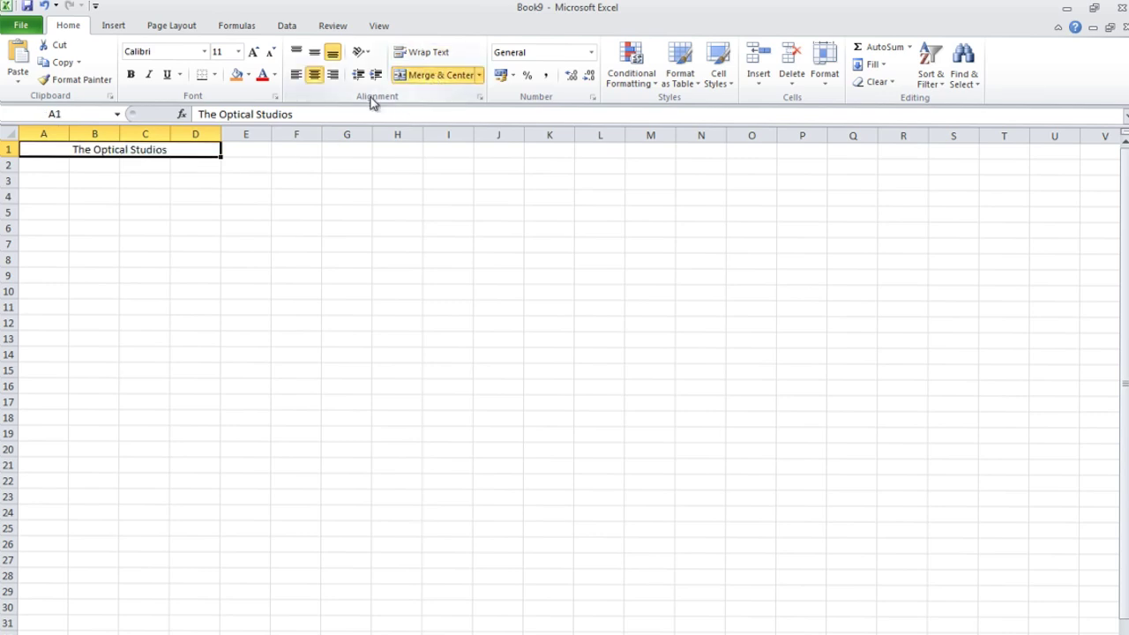
{"action": "left_click", "coordinate": [315, 180]}
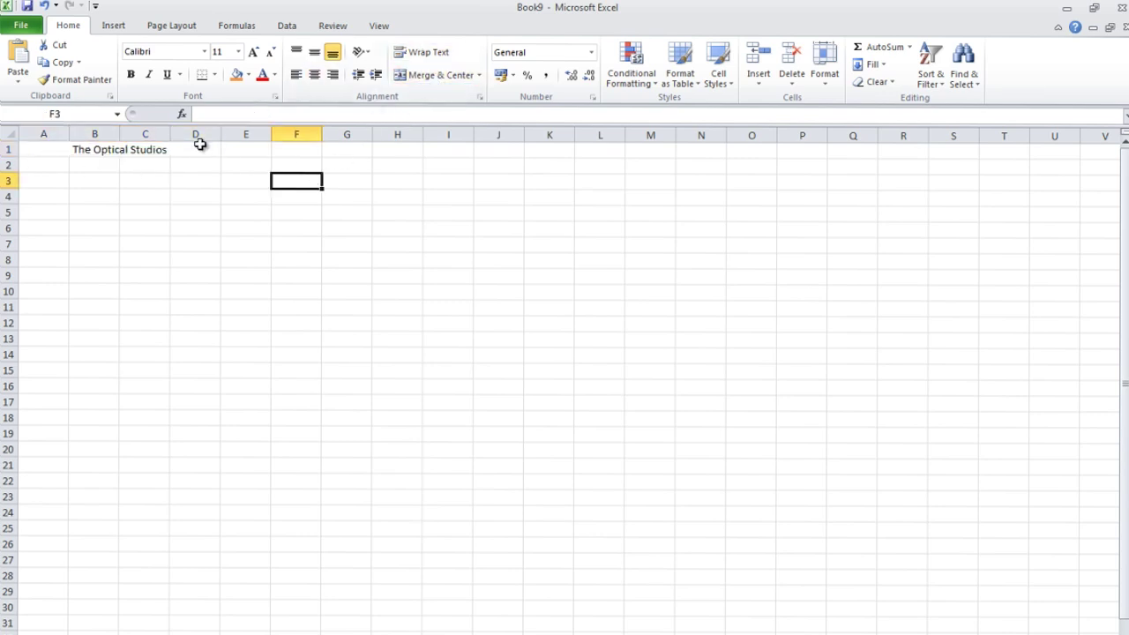
Make the title text red, bold and two font sizes larger.
{"action": "left_click", "coordinate": [194, 153]}
{"action": "left_click_drag", "start_coordinate": [167, 150], "coordinate": [74, 150]}
{"action": "left_click", "coordinate": [261, 75]}
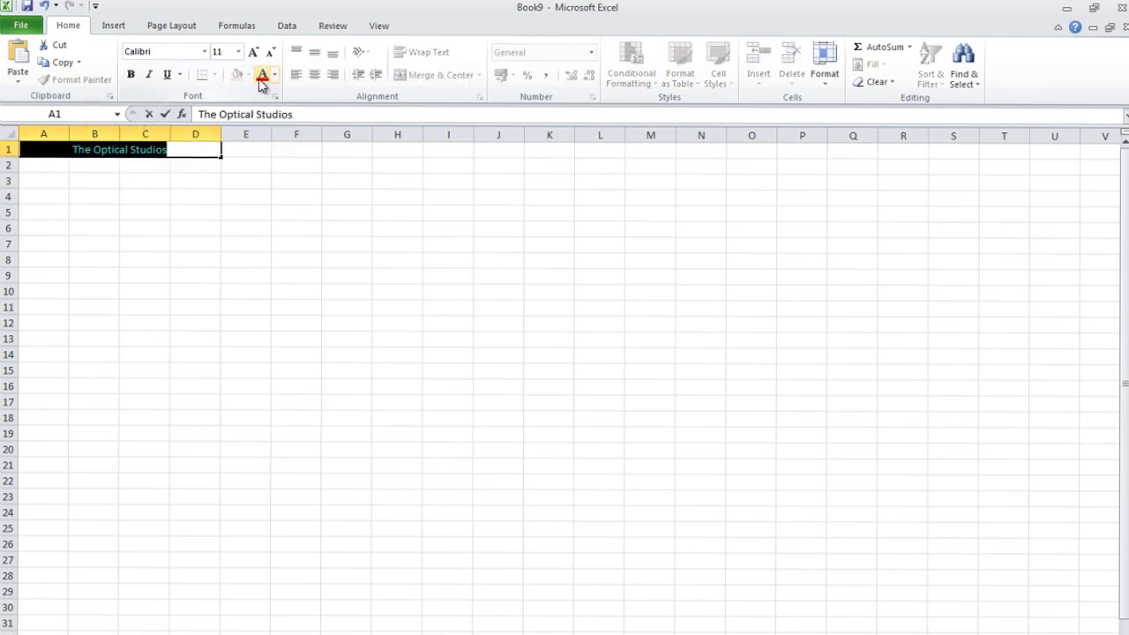
{"action": "left_click", "coordinate": [131, 75]}
{"action": "left_click", "coordinate": [253, 52]}
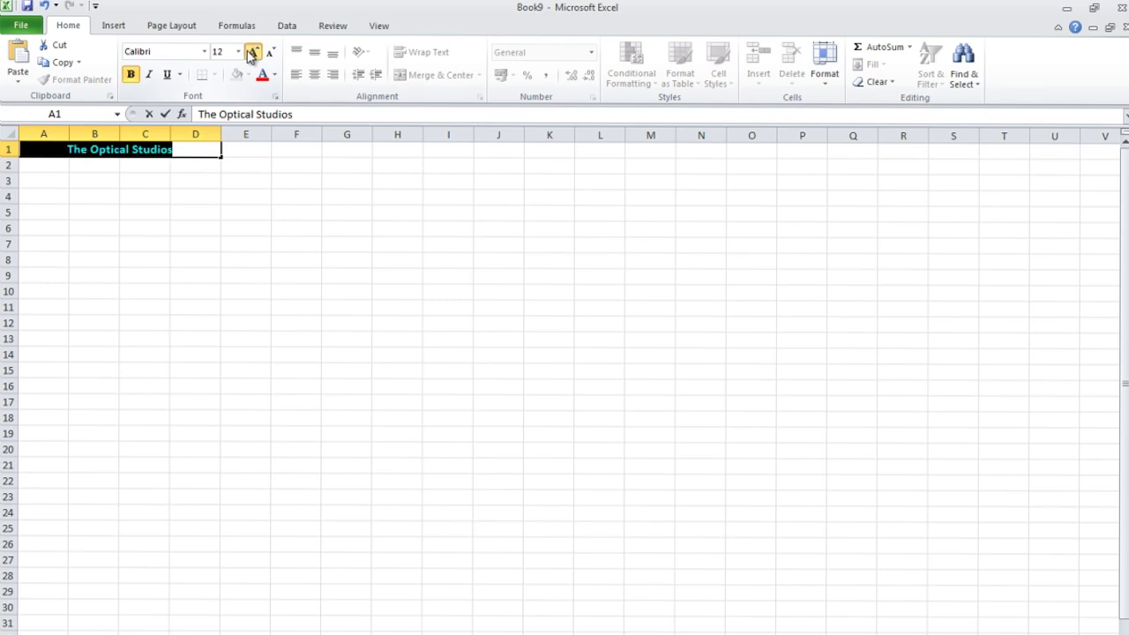
{"action": "left_click", "coordinate": [253, 51]}
{"action": "left_click", "coordinate": [253, 51]}
{"action": "left_click", "coordinate": [248, 158]}
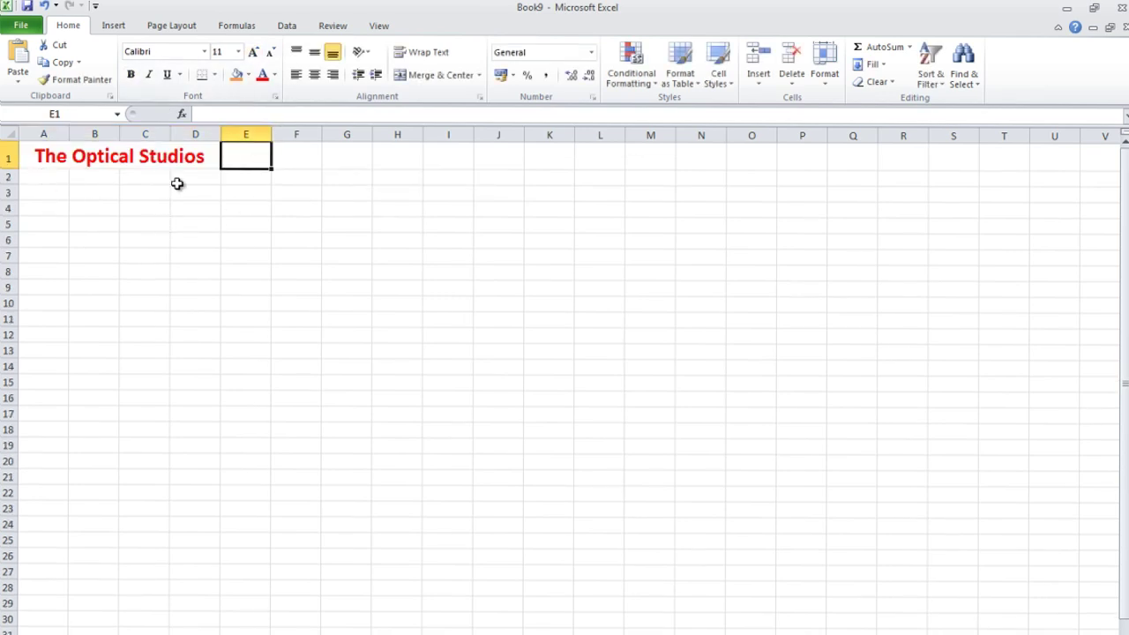
{"action": "left_click_drag", "start_coordinate": [40, 157], "coordinate": [217, 166]}
{"action": "double_click", "coordinate": [60, 194]}
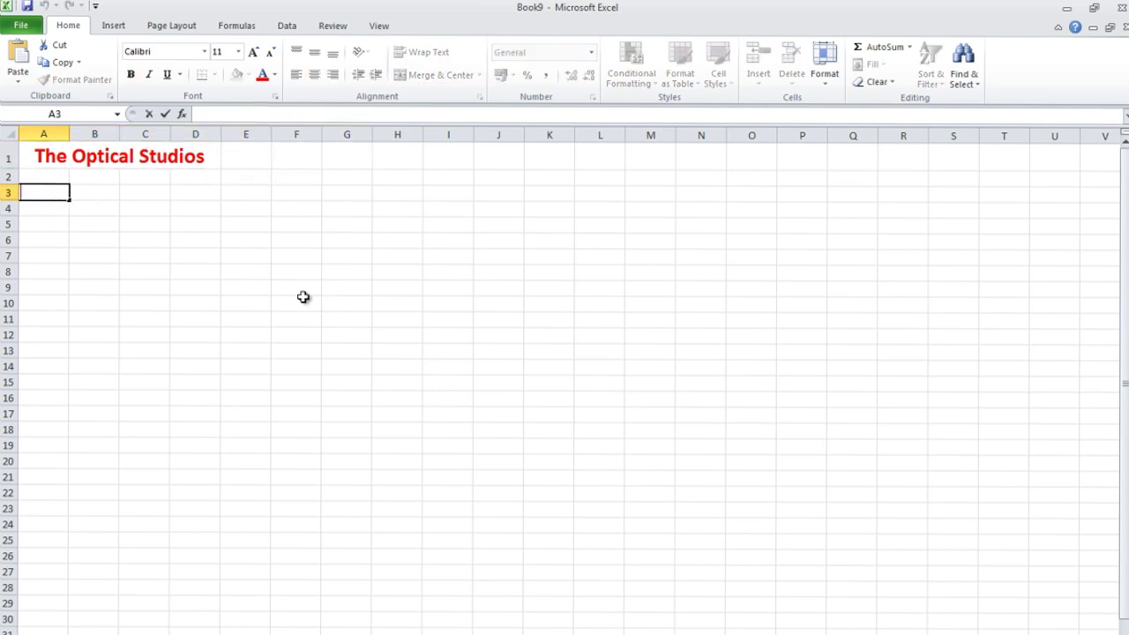
Enter September in B3, widen column B, and AutoFill October and November into C3:D3.
{"action": "double_click", "coordinate": [114, 192]}
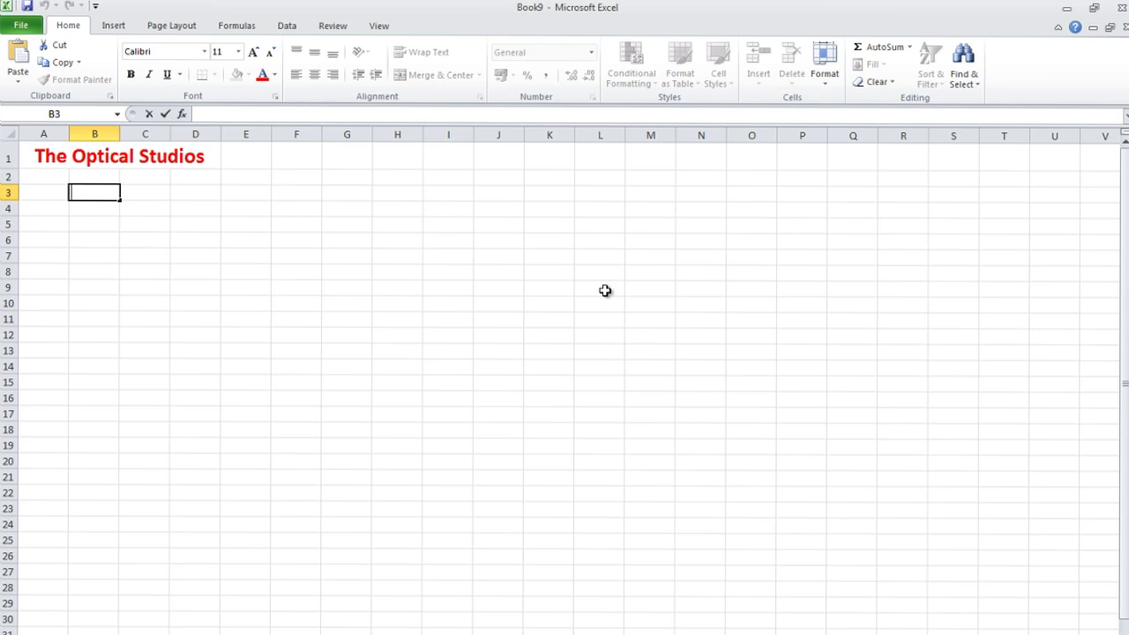
{"action": "type", "text": "ember"}
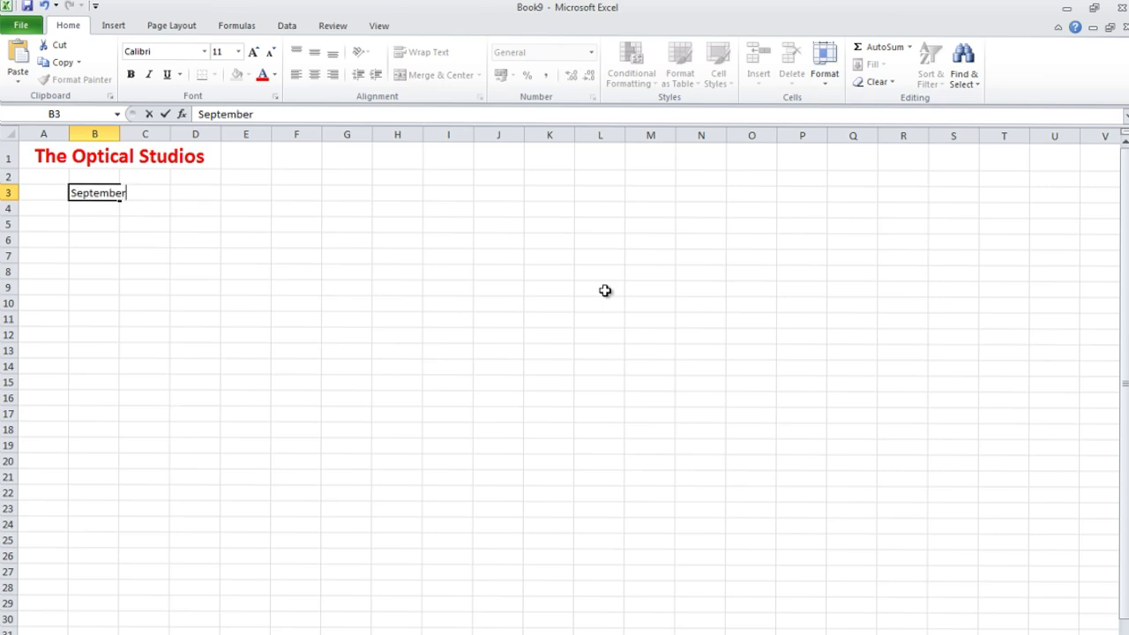
{"action": "left_click", "coordinate": [605, 290]}
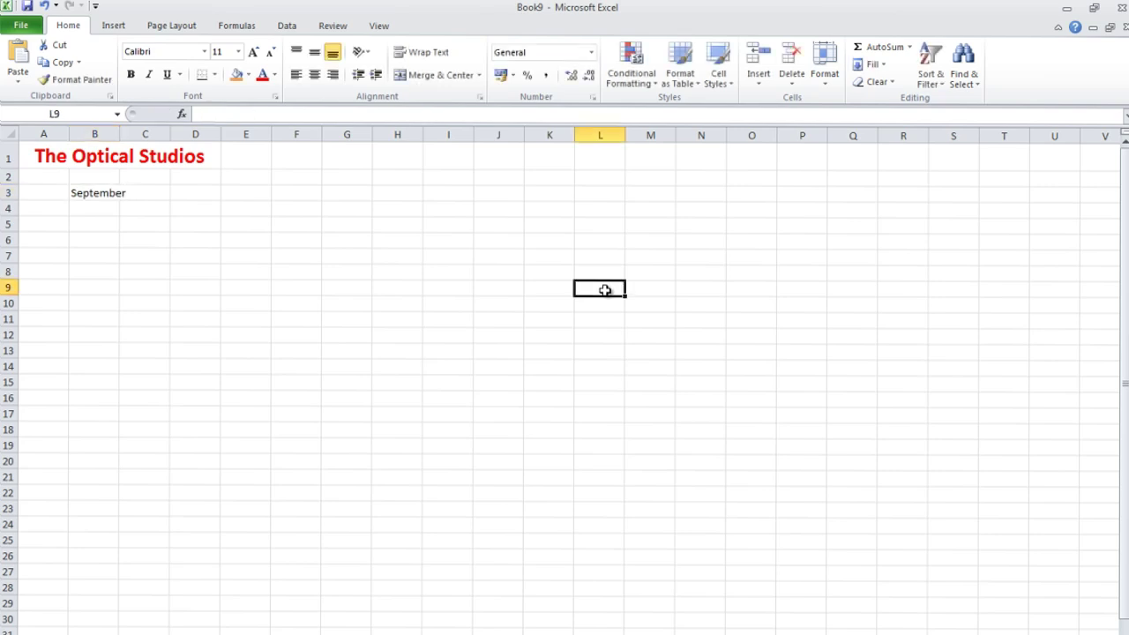
{"action": "left_click_drag", "start_coordinate": [124, 135], "coordinate": [138, 135]}
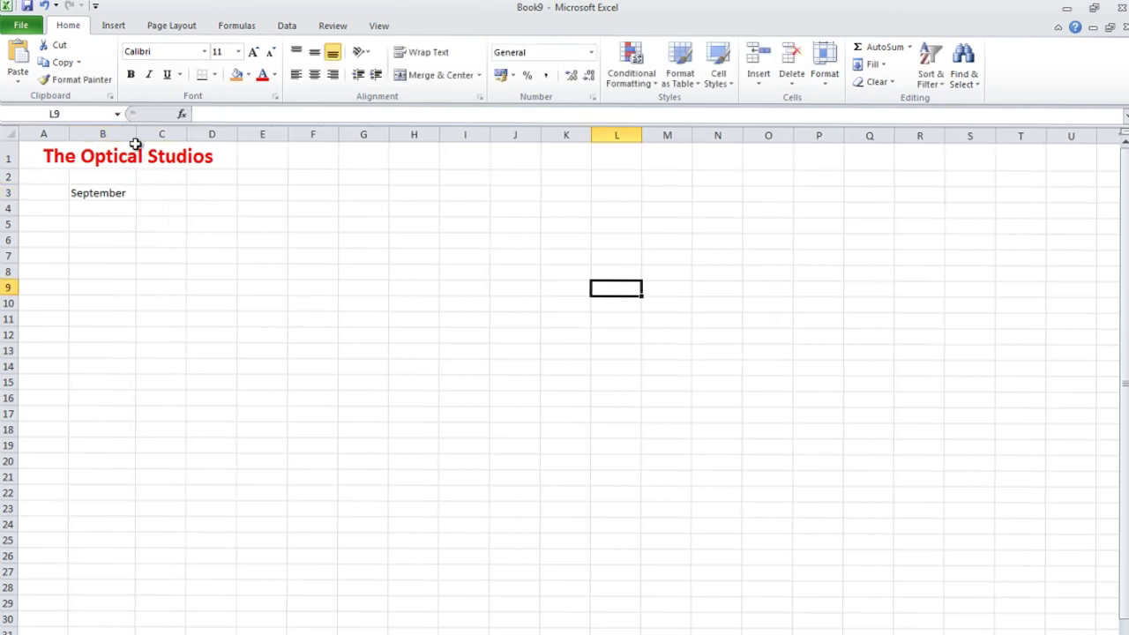
{"action": "left_click", "coordinate": [174, 209]}
{"action": "left_click", "coordinate": [129, 199]}
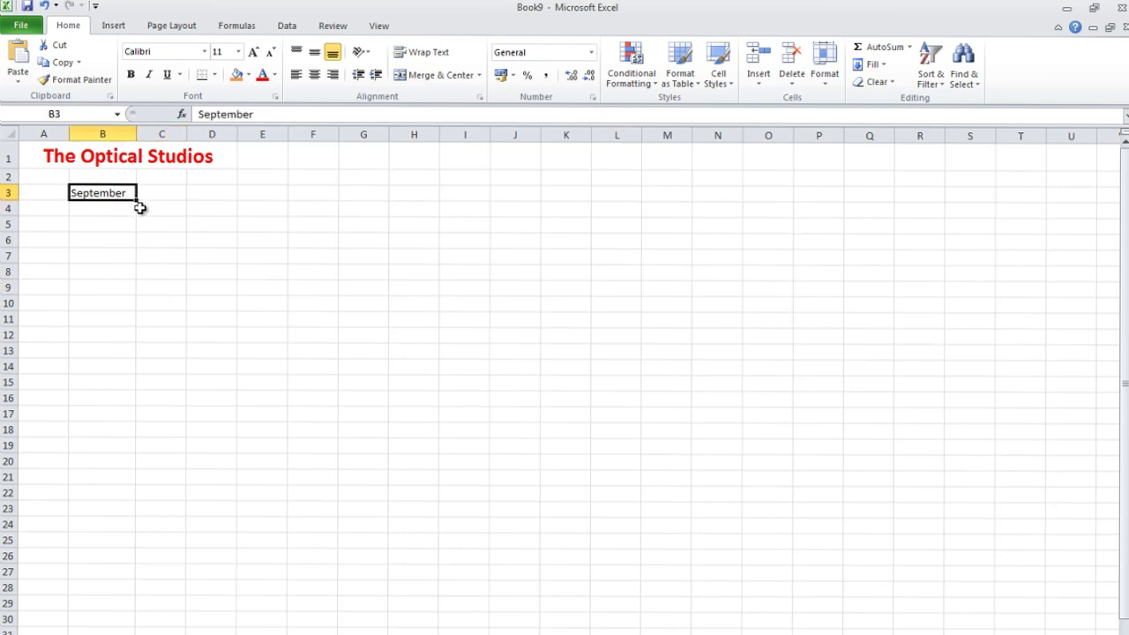
{"action": "left_click_drag", "start_coordinate": [159, 202], "coordinate": [227, 195]}
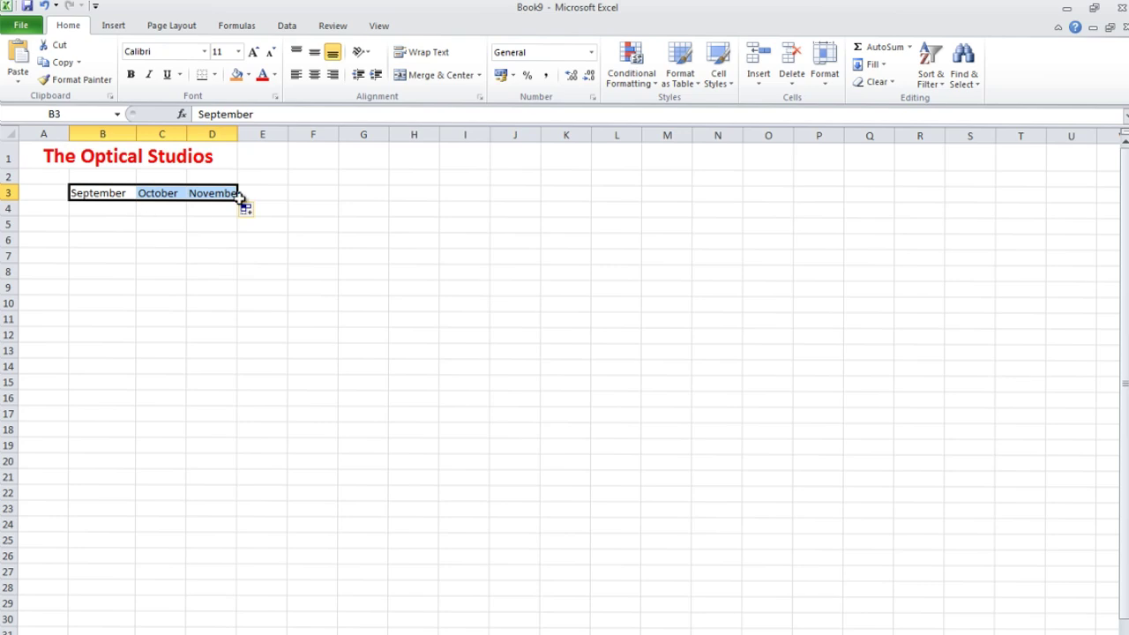
{"action": "left_click", "coordinate": [49, 208]}
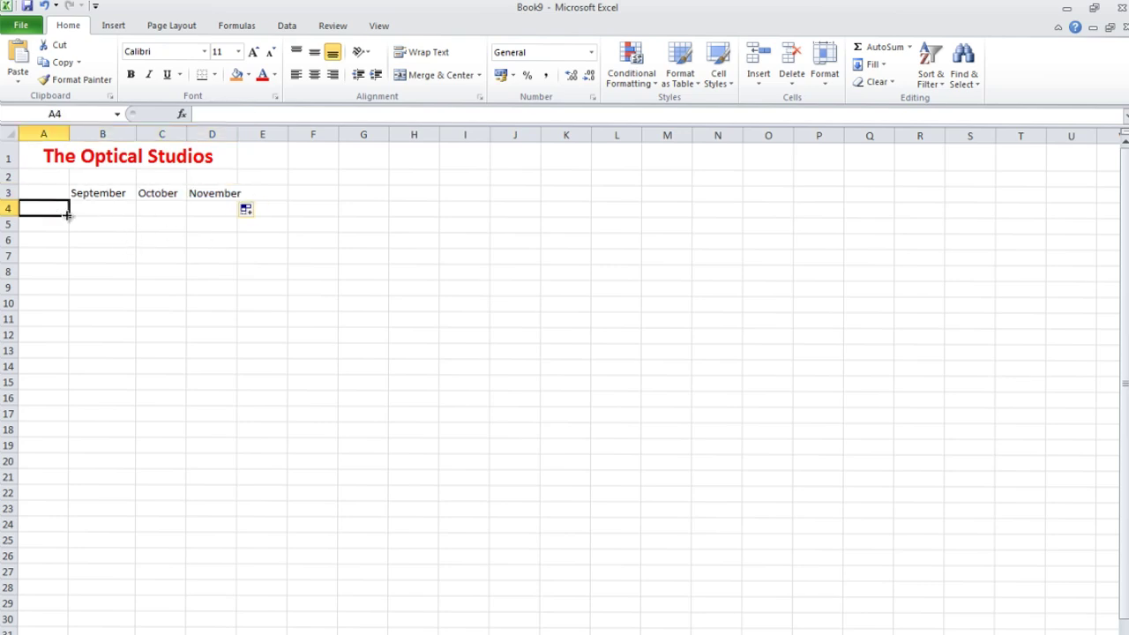
{"action": "double_click", "coordinate": [45, 212]}
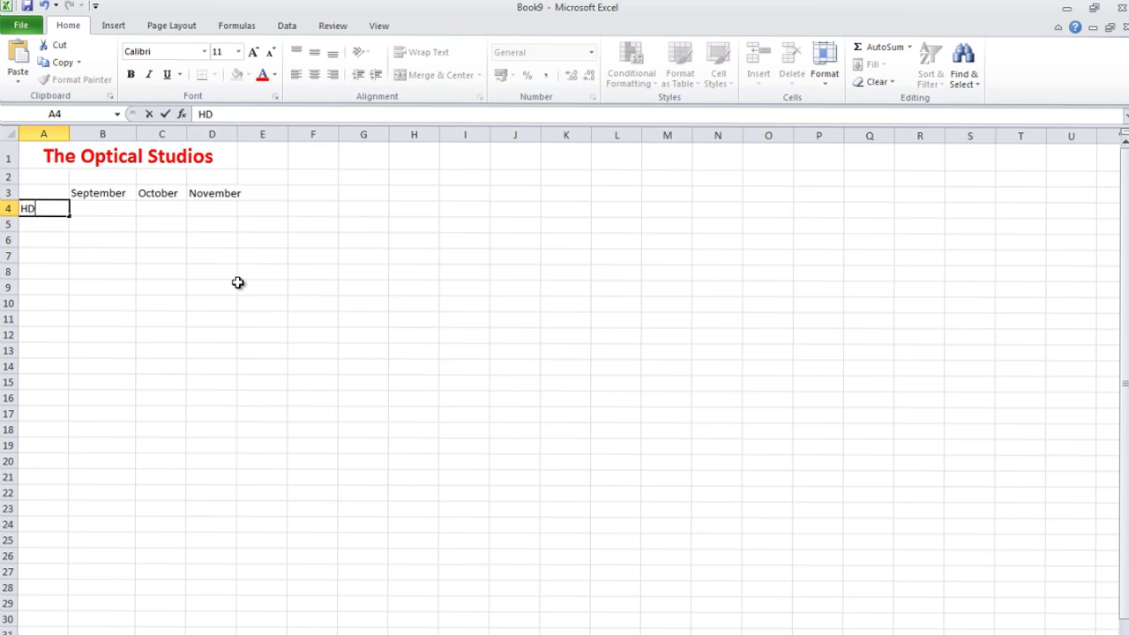
Enter HDD, Keyboard, Capture card and RAM in A4:A7 and widen column A to fit.
{"action": "left_click", "coordinate": [41, 222]}
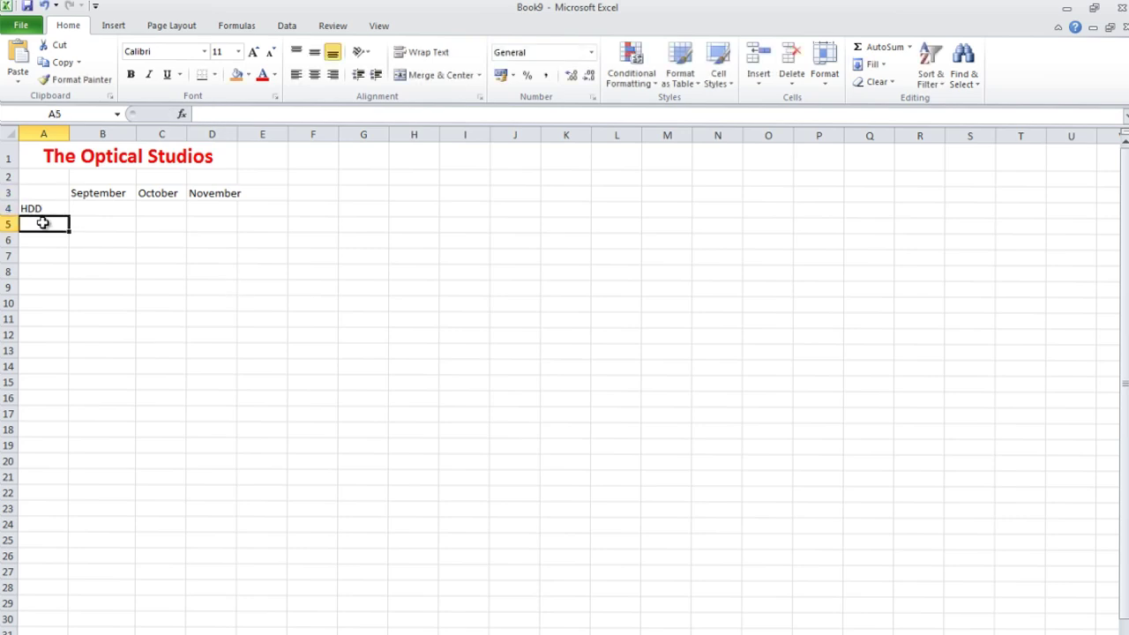
{"action": "type", "text": "KEYBOARD"}
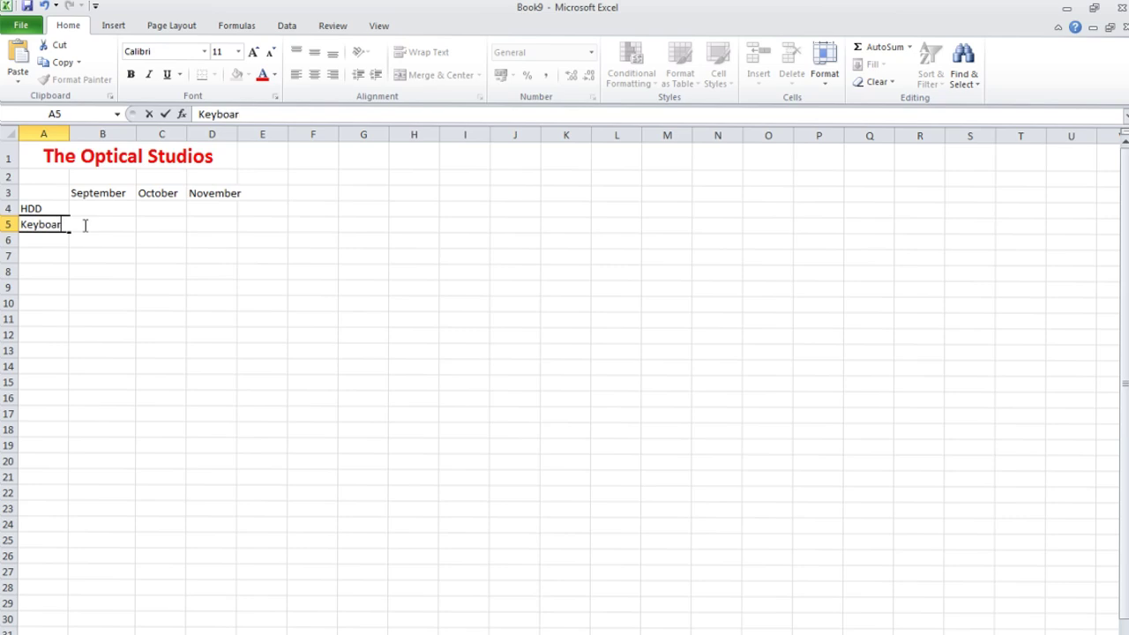
{"action": "left_click", "coordinate": [52, 240]}
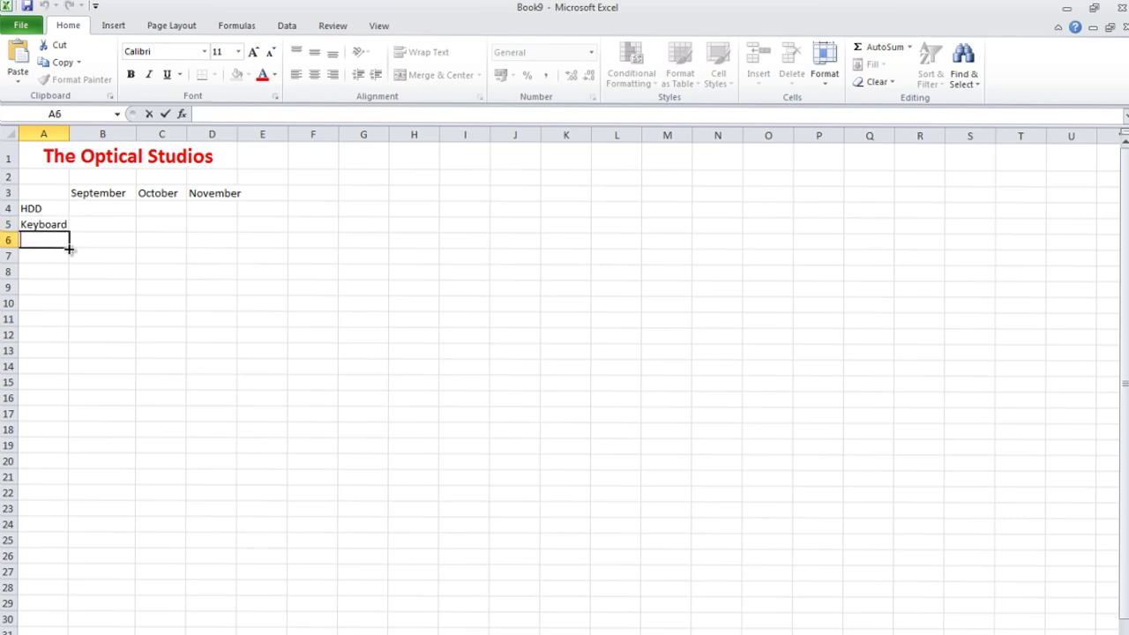
{"action": "type", "text": "Capru"}
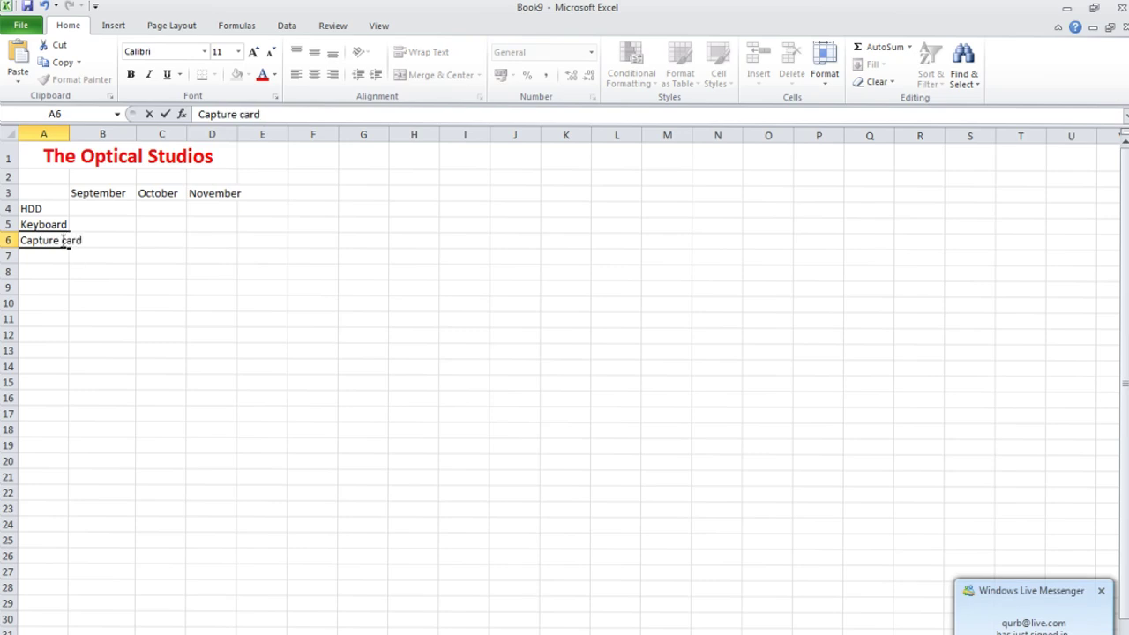
{"action": "left_click", "coordinate": [50, 257]}
{"action": "type", "text": "R"}
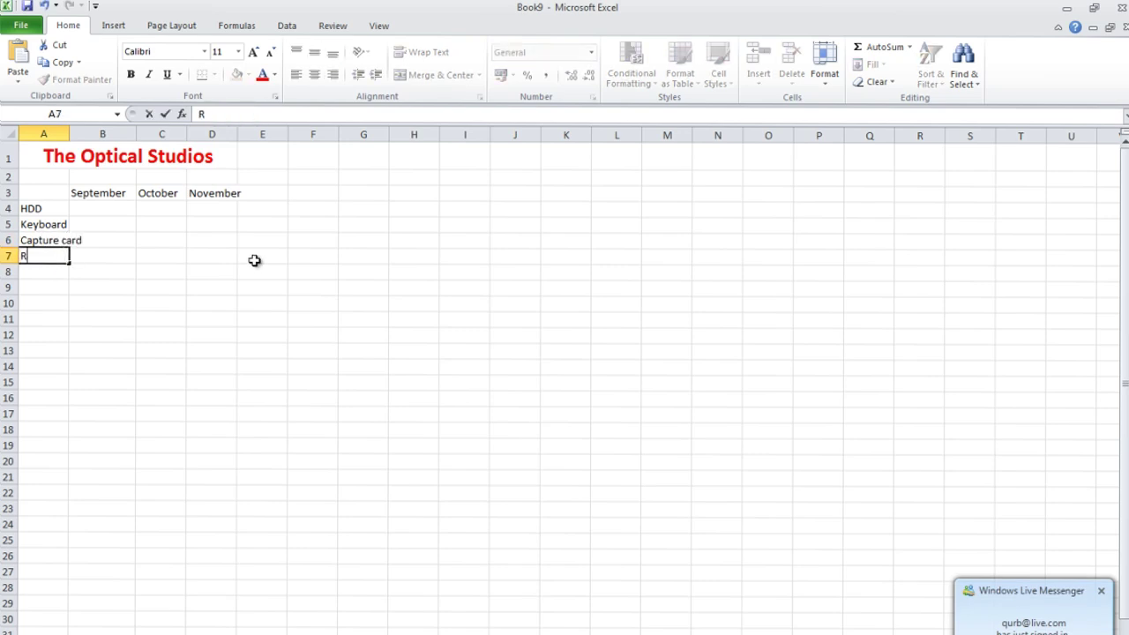
{"action": "type", "text": "AM"}
{"action": "left_click", "coordinate": [209, 238]}
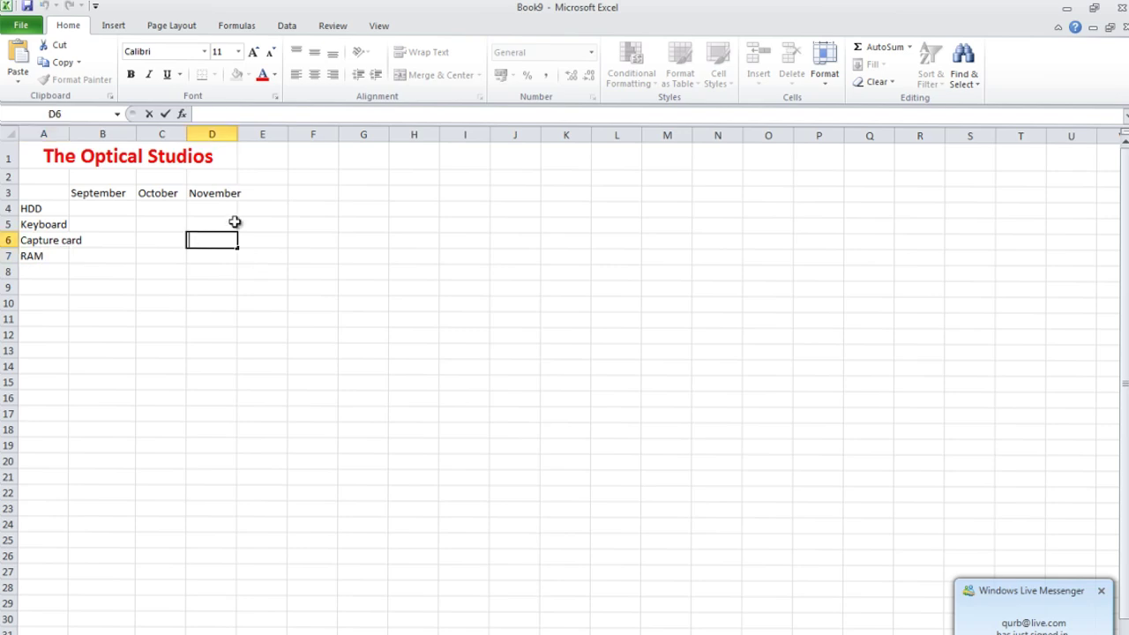
{"action": "left_click", "coordinate": [61, 239]}
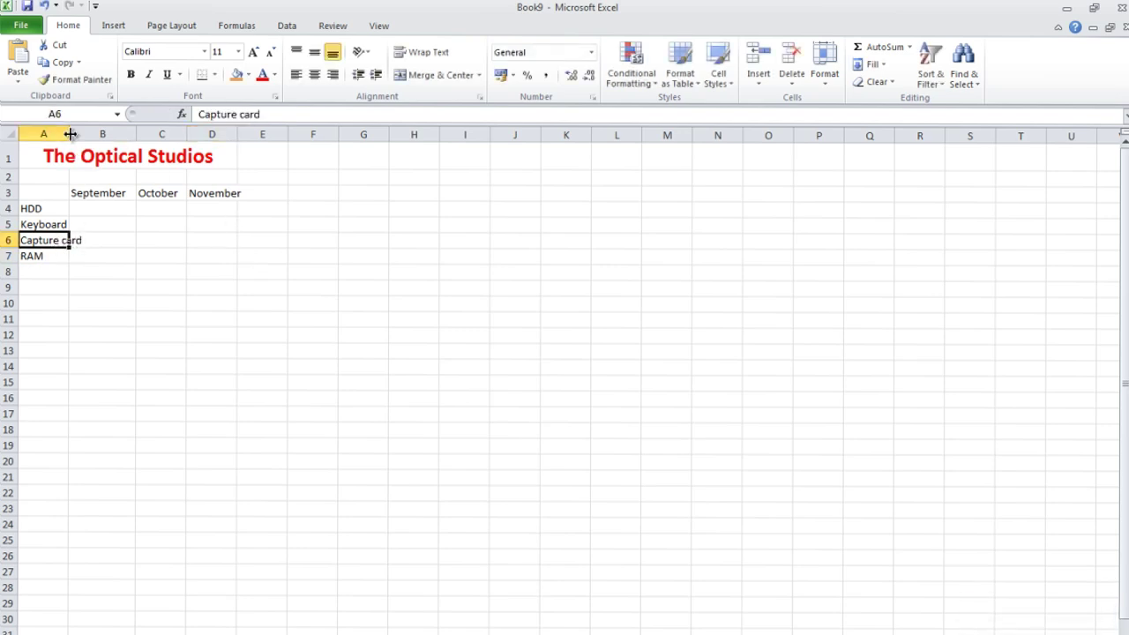
{"action": "left_click_drag", "start_coordinate": [70, 134], "coordinate": [87, 134]}
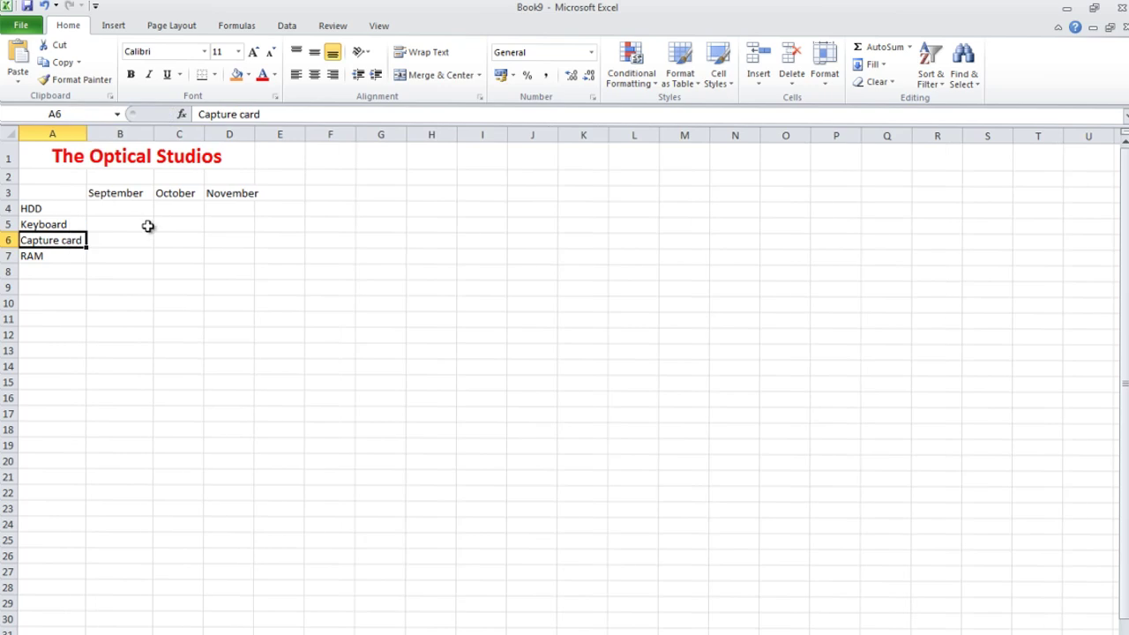
Widen column D for November and add 'Total' labels in A8 and E3.
{"action": "left_click", "coordinate": [122, 235]}
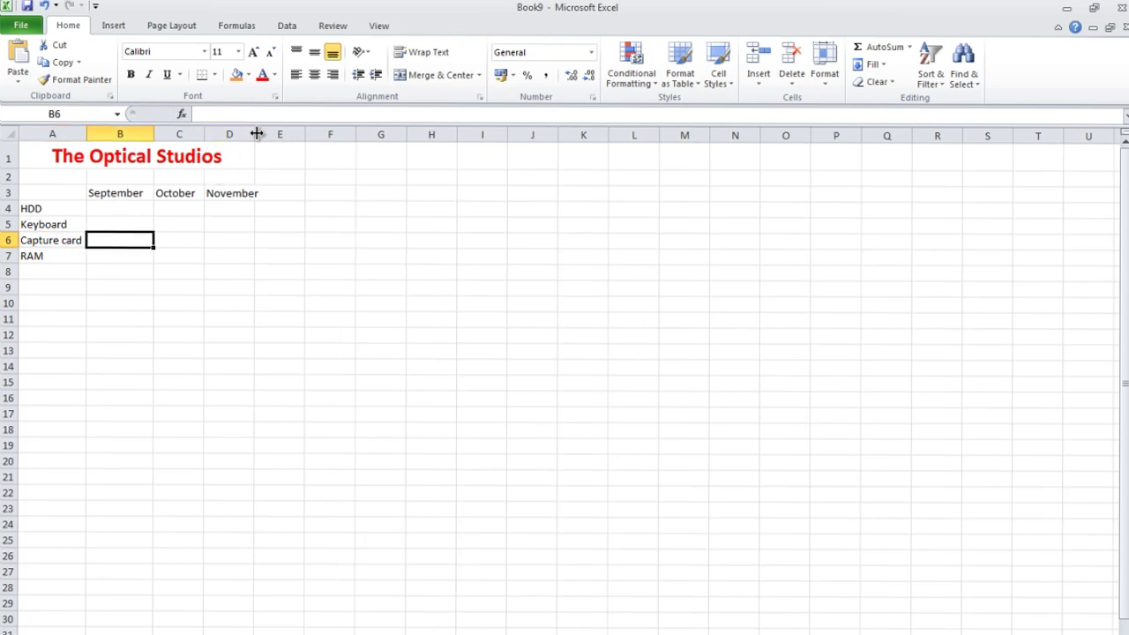
{"action": "left_click_drag", "start_coordinate": [256, 134], "coordinate": [266, 134]}
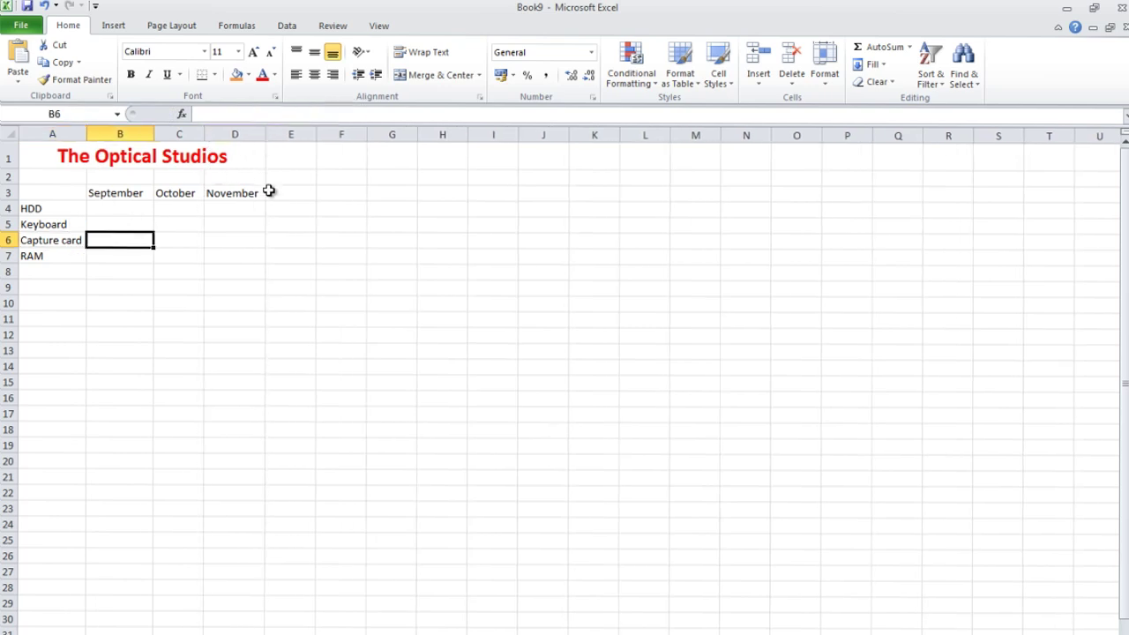
{"action": "left_click", "coordinate": [65, 273]}
{"action": "key", "text": "F2"}
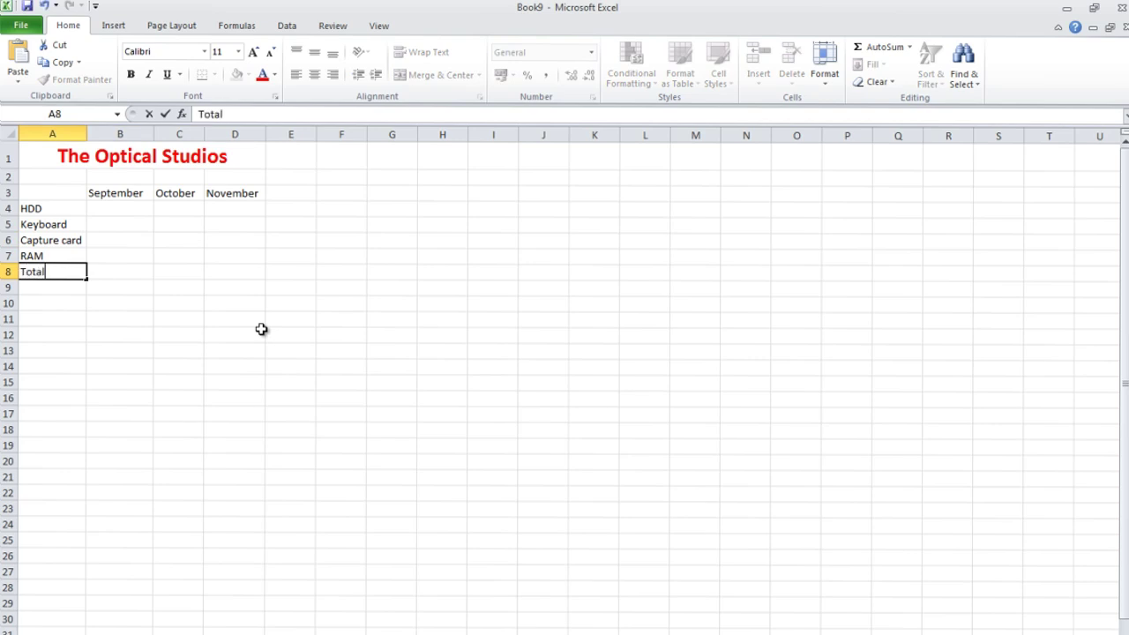
{"action": "key", "text": "BackSpace"}
{"action": "left_click", "coordinate": [281, 196]}
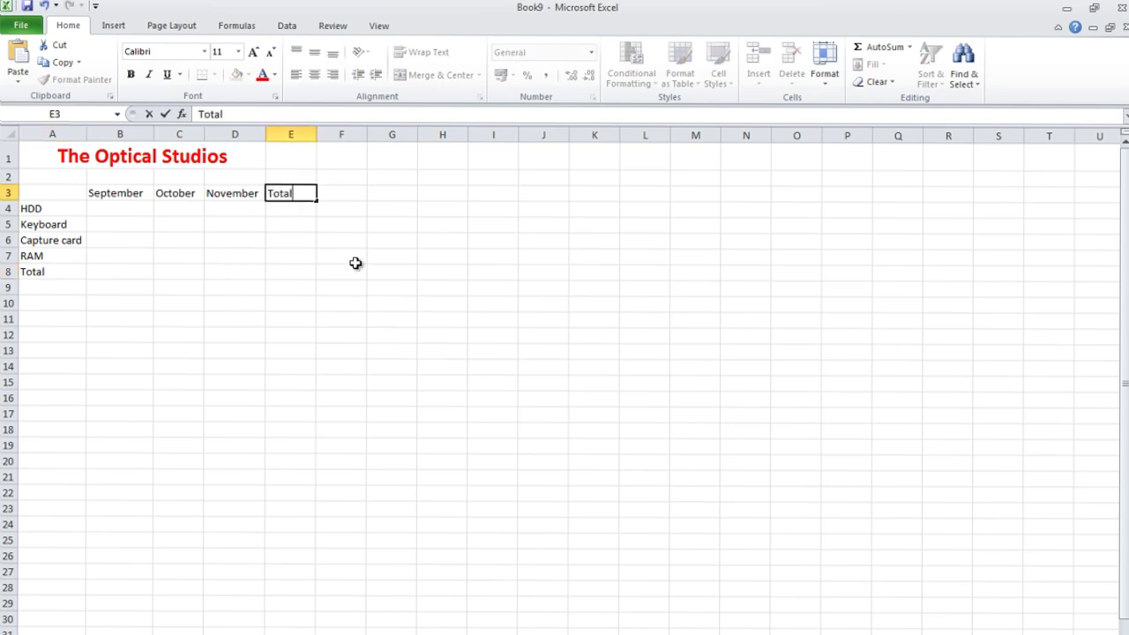
{"action": "left_click", "coordinate": [175, 221]}
{"action": "left_click", "coordinate": [138, 209]}
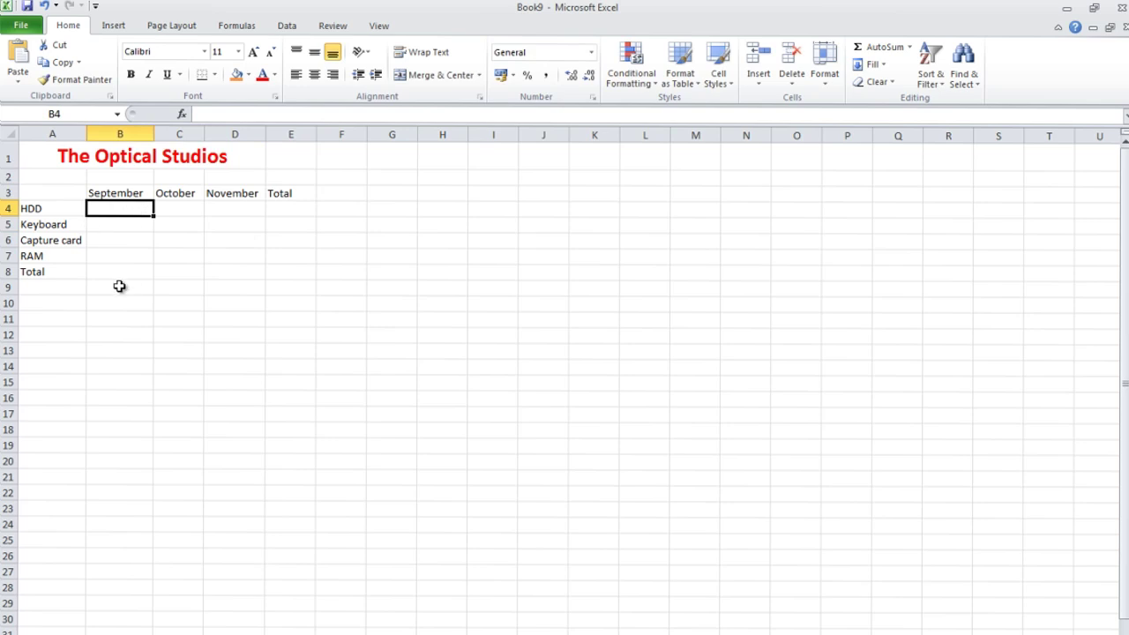
{"action": "double_click", "coordinate": [94, 209]}
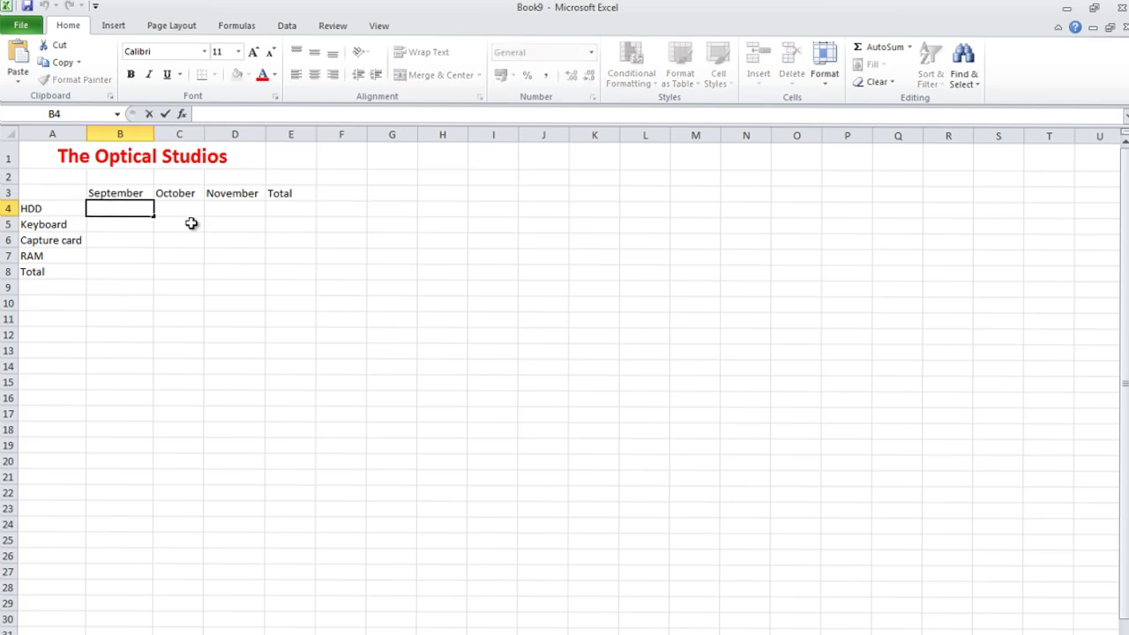
Enter HDD sales 80, 100, 40 and Keyboard sales 500, 443, 200.
{"action": "type", "text": "80"}
{"action": "left_click", "coordinate": [188, 196]}
{"action": "left_click", "coordinate": [191, 208]}
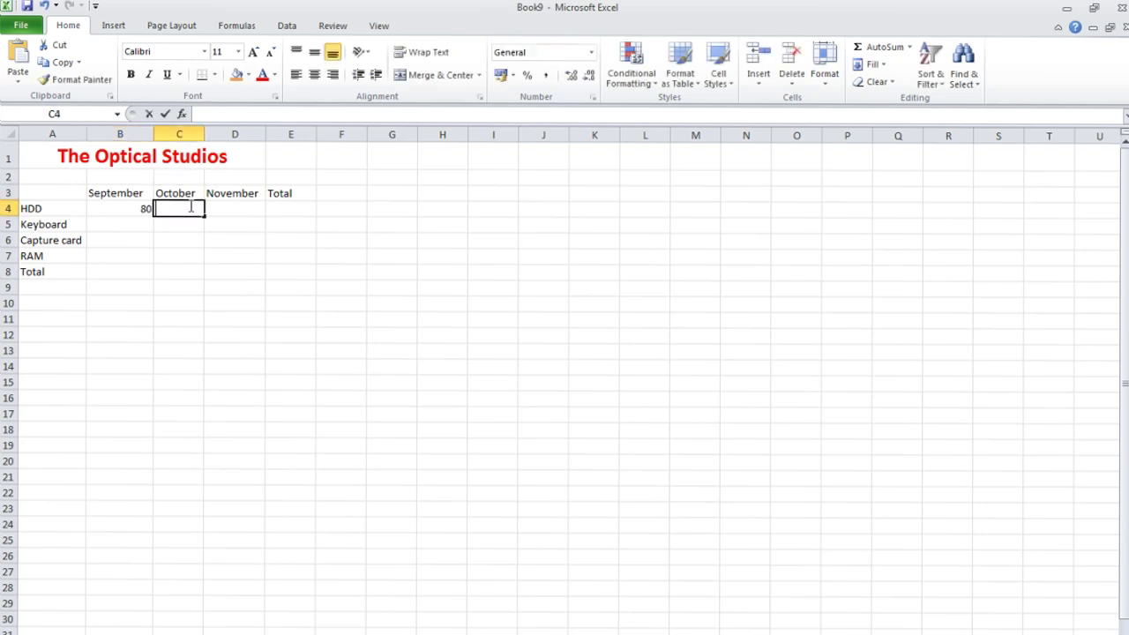
{"action": "type", "text": "100"}
{"action": "double_click", "coordinate": [252, 209]}
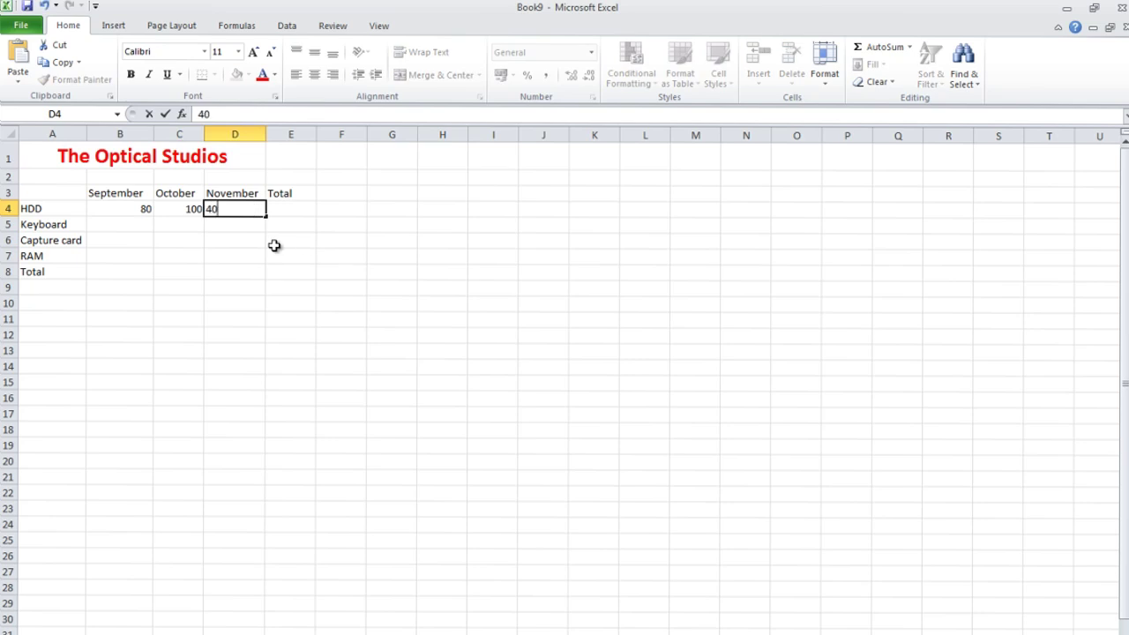
{"action": "type", "text": "40"}
{"action": "double_click", "coordinate": [134, 224]}
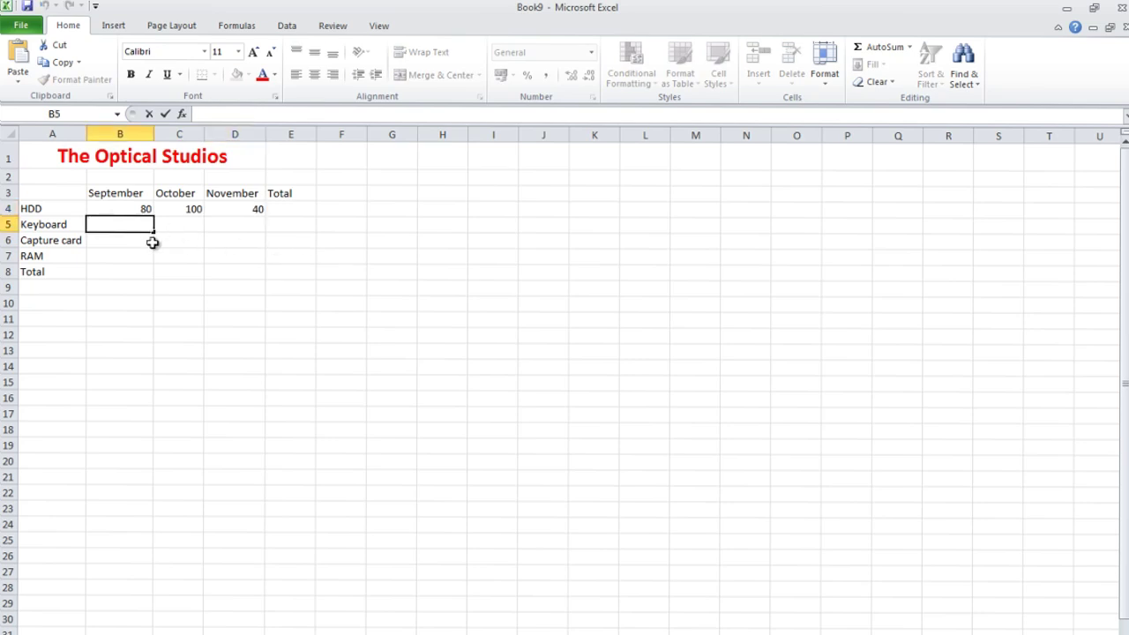
{"action": "type", "text": "500"}
{"action": "double_click", "coordinate": [182, 224]}
{"action": "type", "text": "443"}
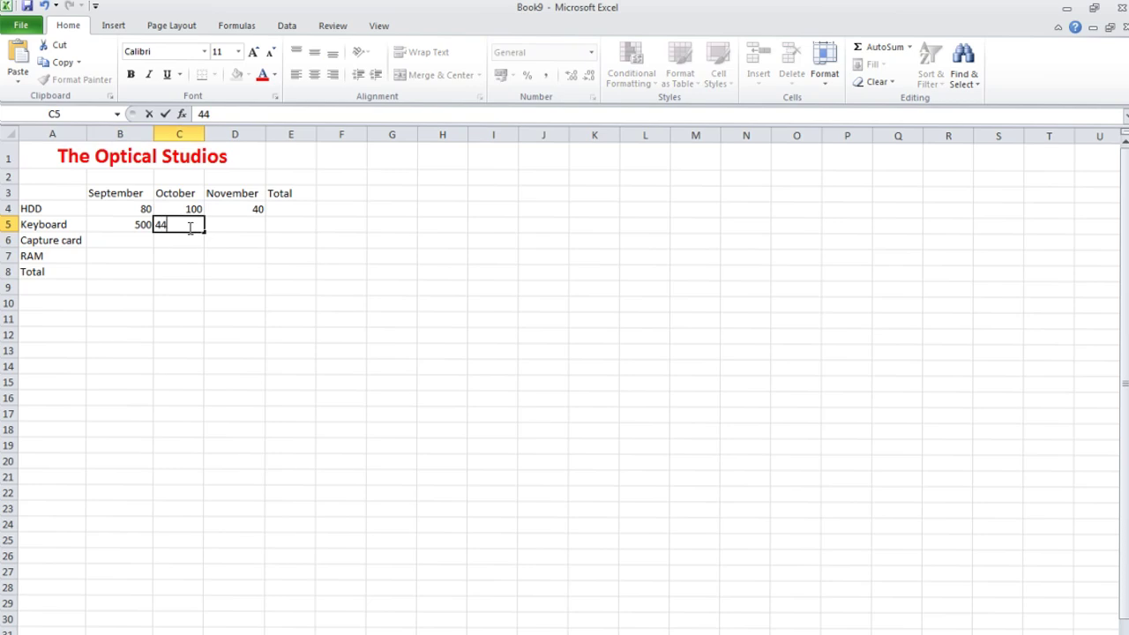
{"action": "double_click", "coordinate": [236, 228]}
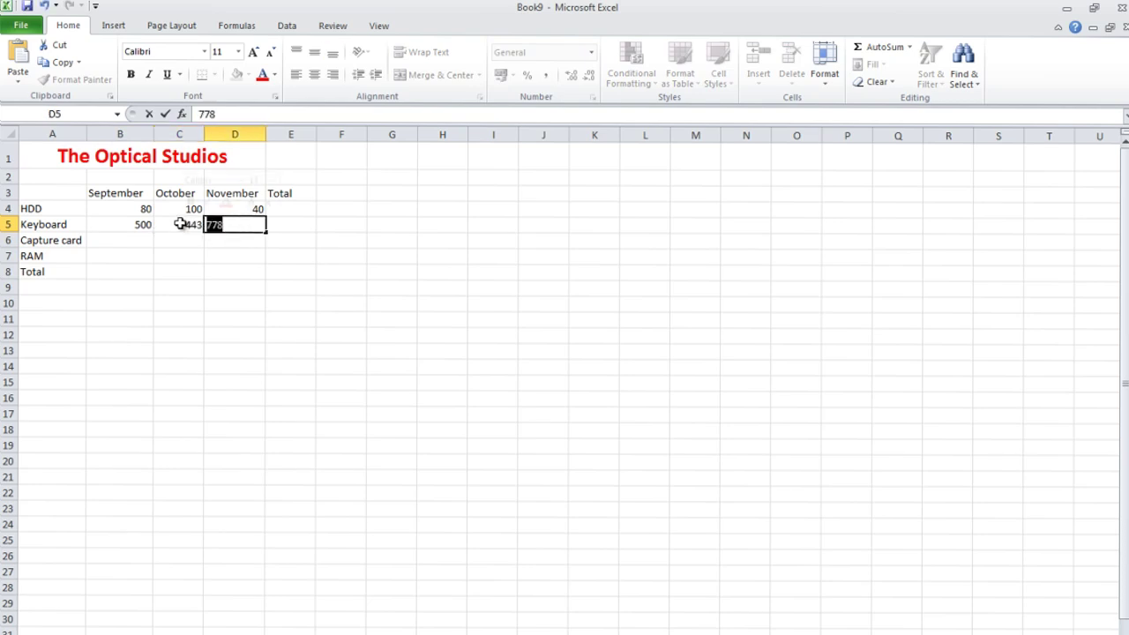
{"action": "type", "text": "200"}
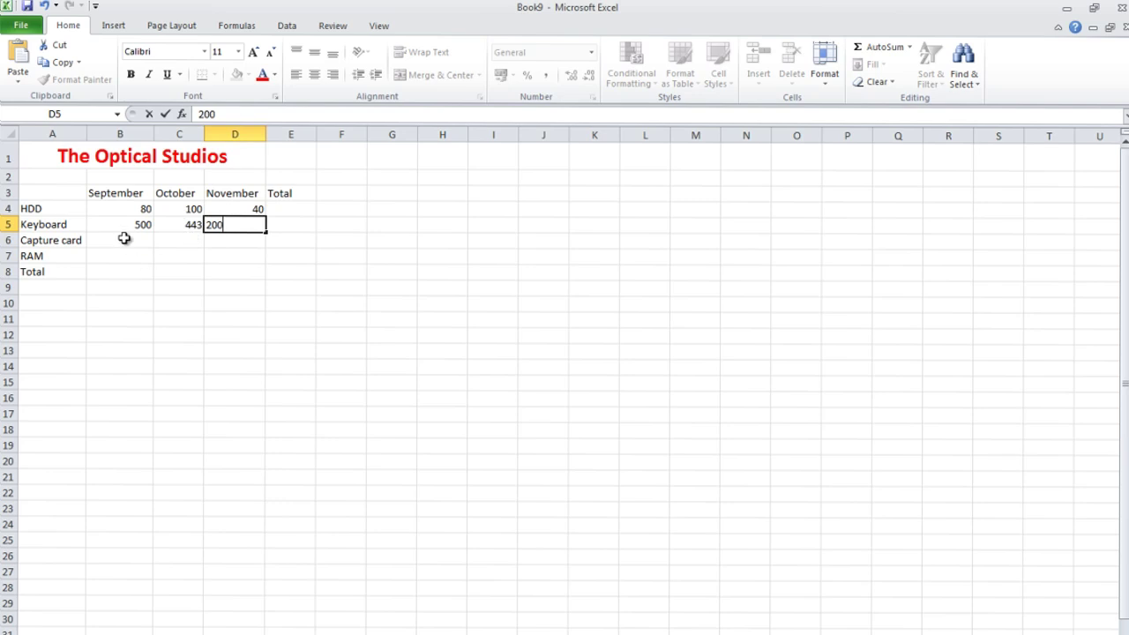
Enter Capture card sales 50, 60, 37 and RAM sales 80, 56, 24.
{"action": "left_click", "coordinate": [124, 238]}
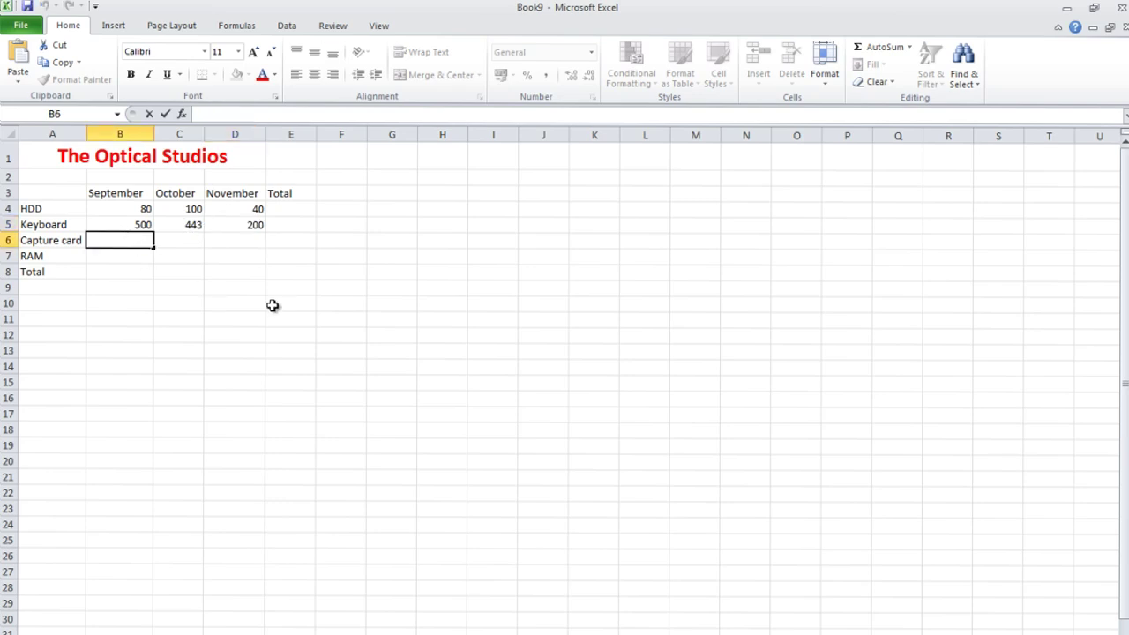
{"action": "left_click", "coordinate": [197, 245]}
{"action": "type", "text": "5"}
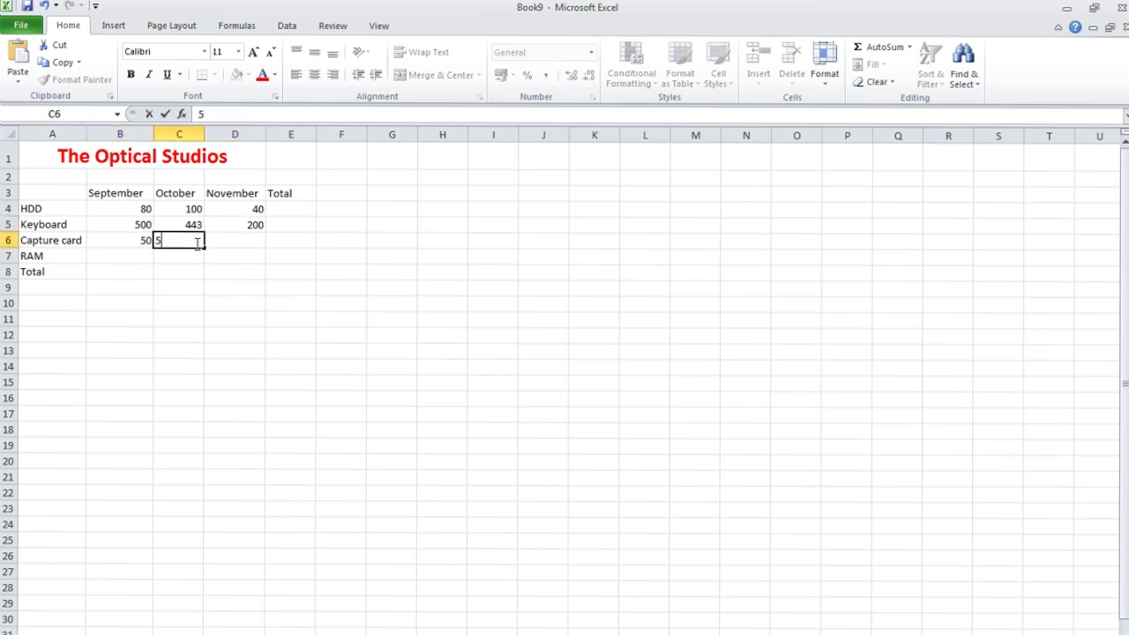
{"action": "key", "text": "BackSpace"}
{"action": "type", "text": "60"}
{"action": "left_click", "coordinate": [240, 244]}
{"action": "double_click", "coordinate": [238, 245]}
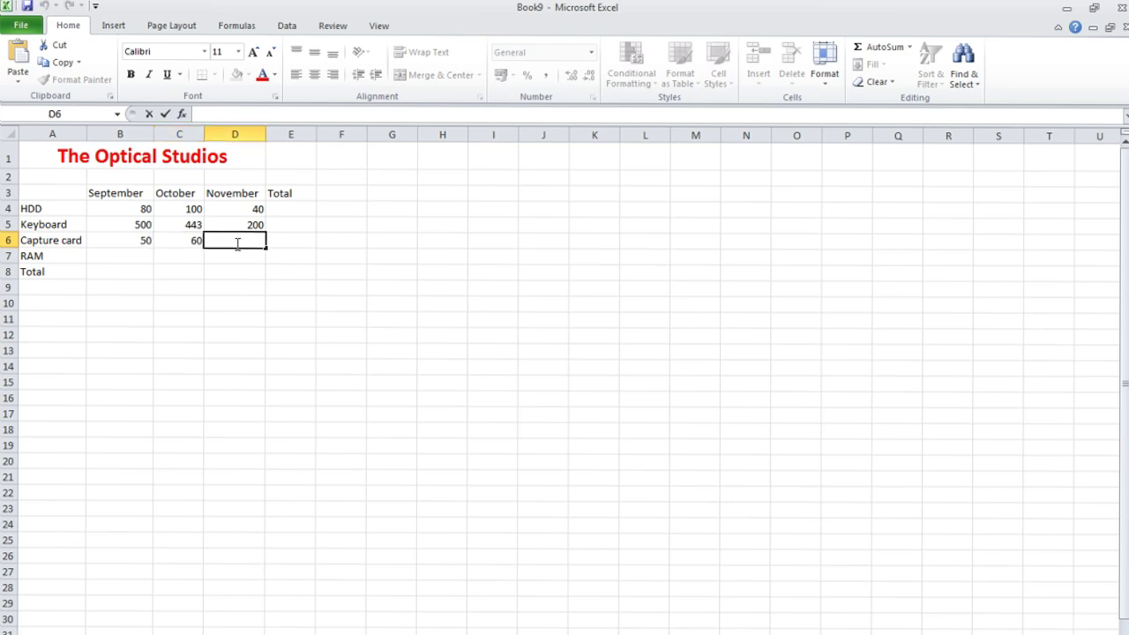
{"action": "left_click", "coordinate": [150, 255]}
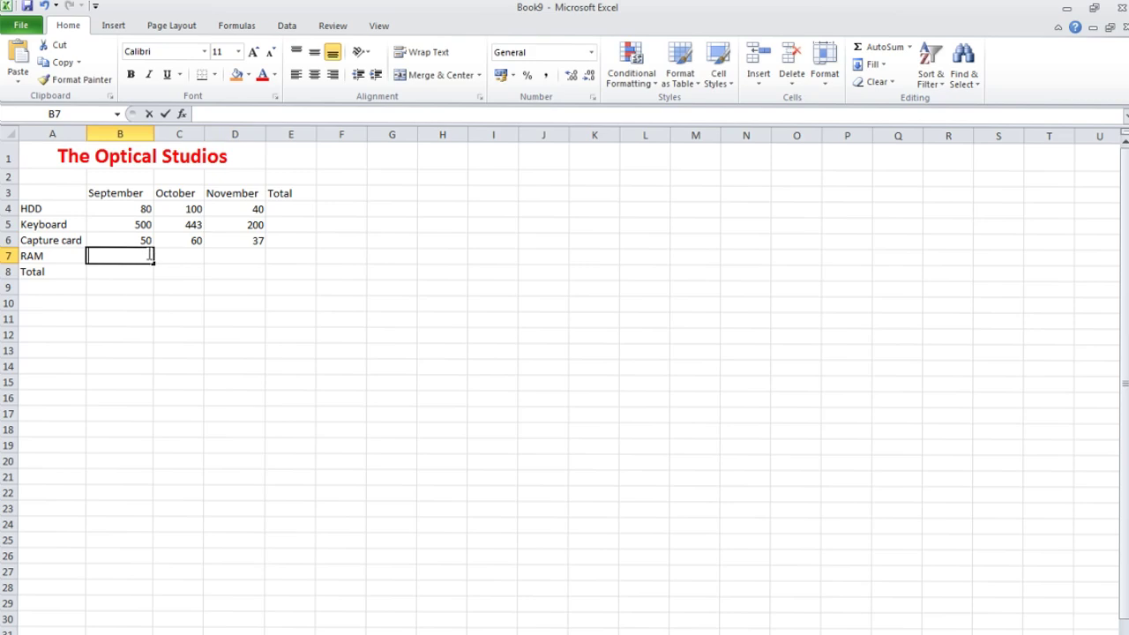
{"action": "double_click", "coordinate": [150, 255]}
{"action": "left_click", "coordinate": [172, 255]}
{"action": "double_click", "coordinate": [174, 256]}
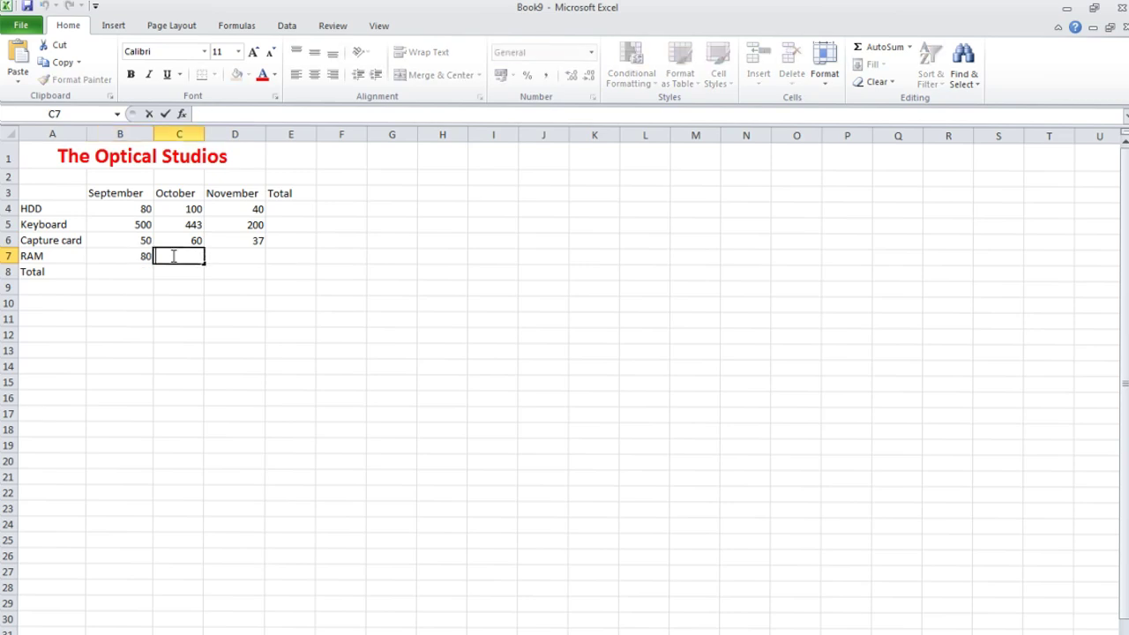
{"action": "left_click", "coordinate": [211, 255]}
{"action": "type", "text": "2"}
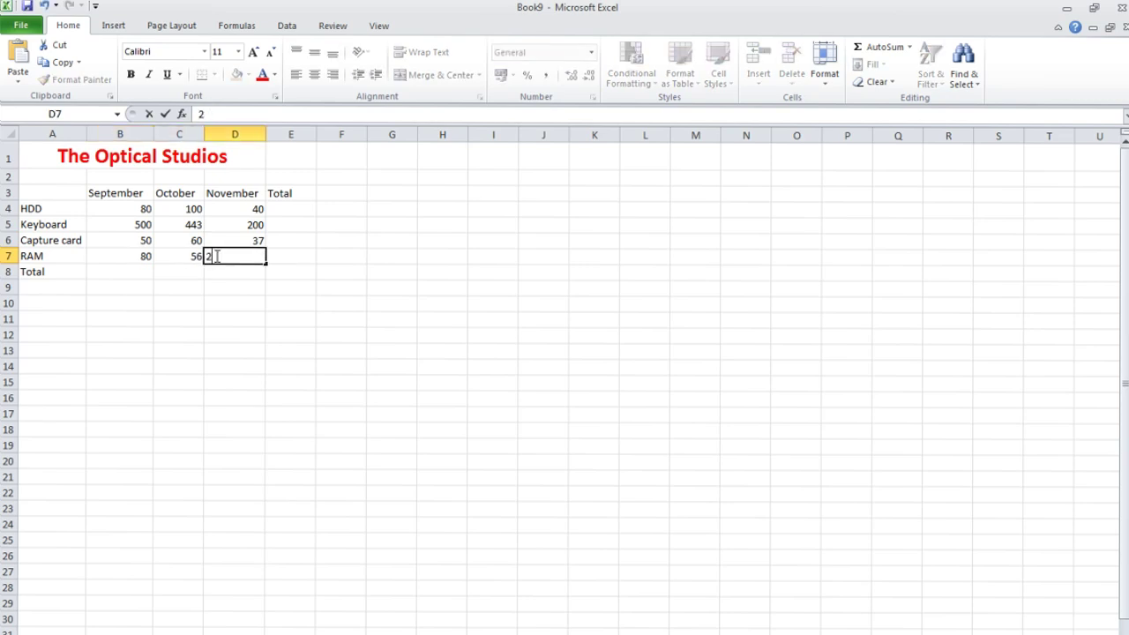
{"action": "type", "text": "4"}
{"action": "left_click", "coordinate": [179, 282]}
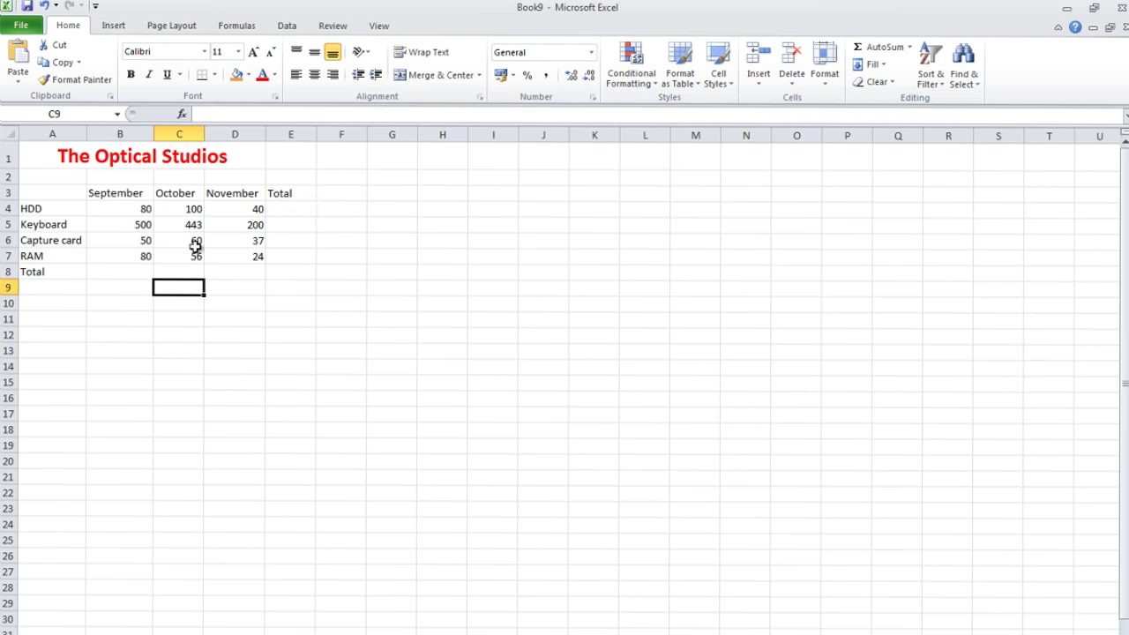
{"action": "left_click", "coordinate": [122, 272]}
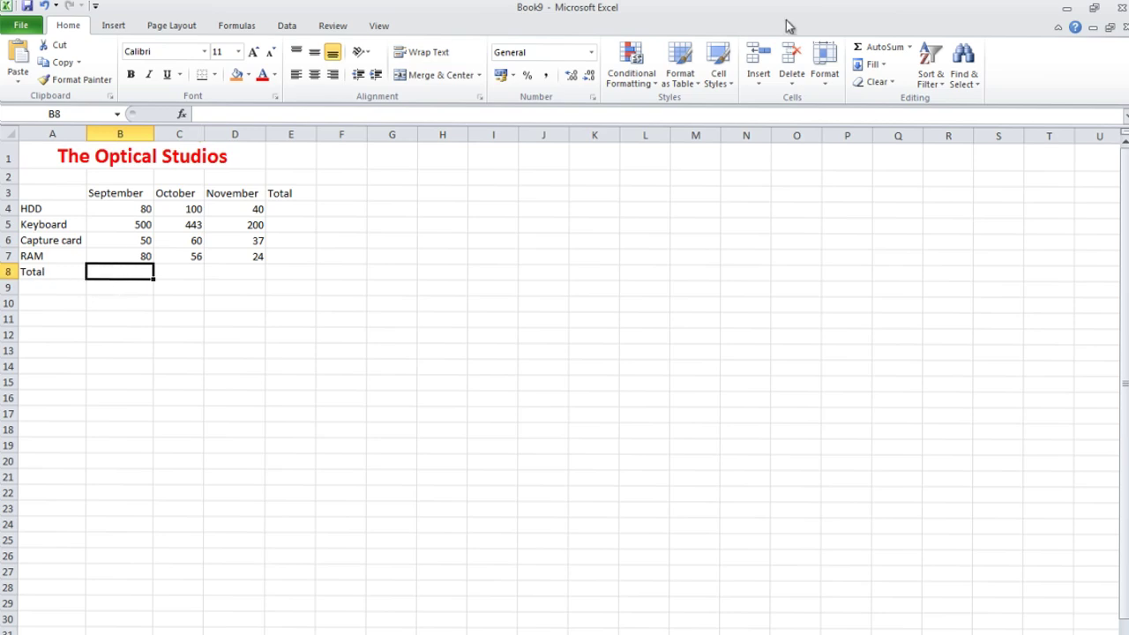
AutoSum the September column in B8 and fill the total across to D8.
{"action": "left_click", "coordinate": [866, 48]}
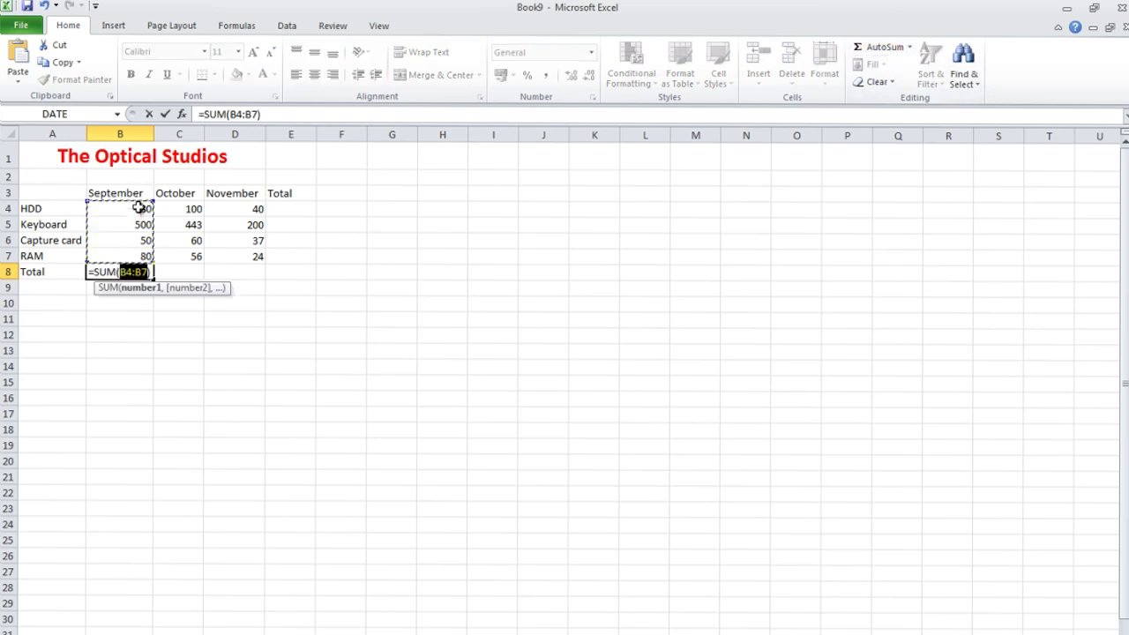
{"action": "key", "text": "Return"}
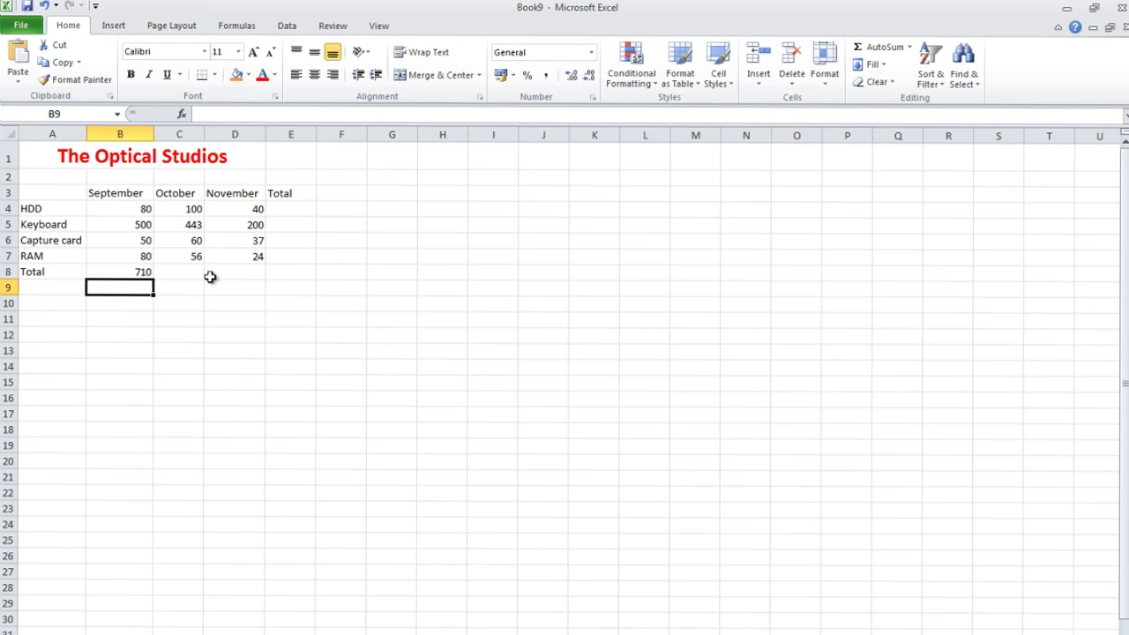
{"action": "left_click", "coordinate": [125, 271]}
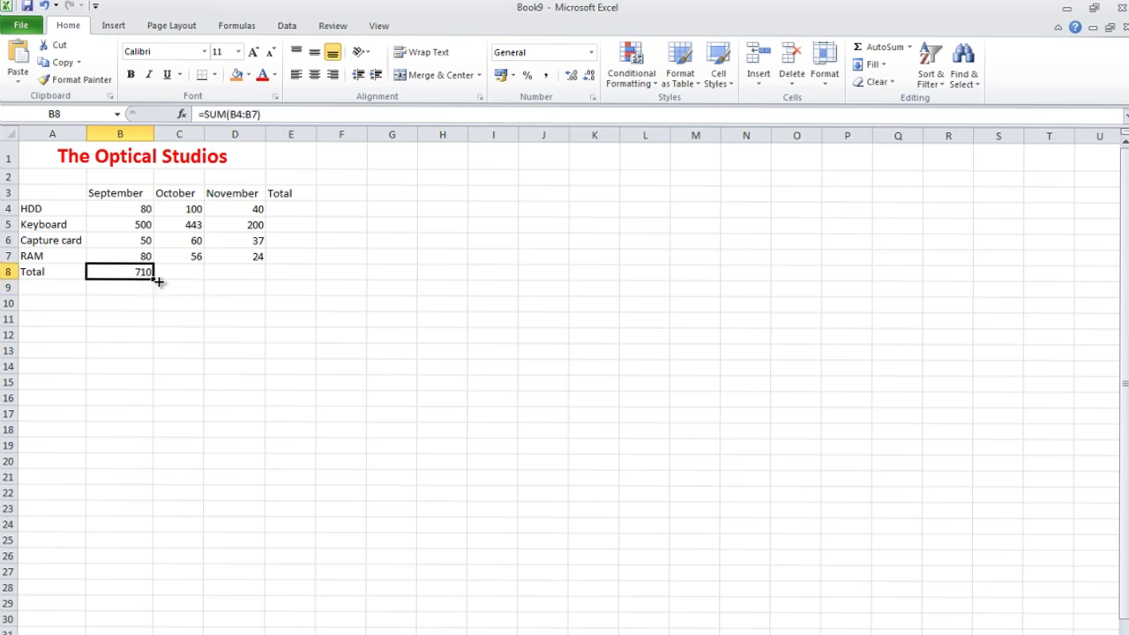
{"action": "left_click_drag", "start_coordinate": [158, 281], "coordinate": [262, 280]}
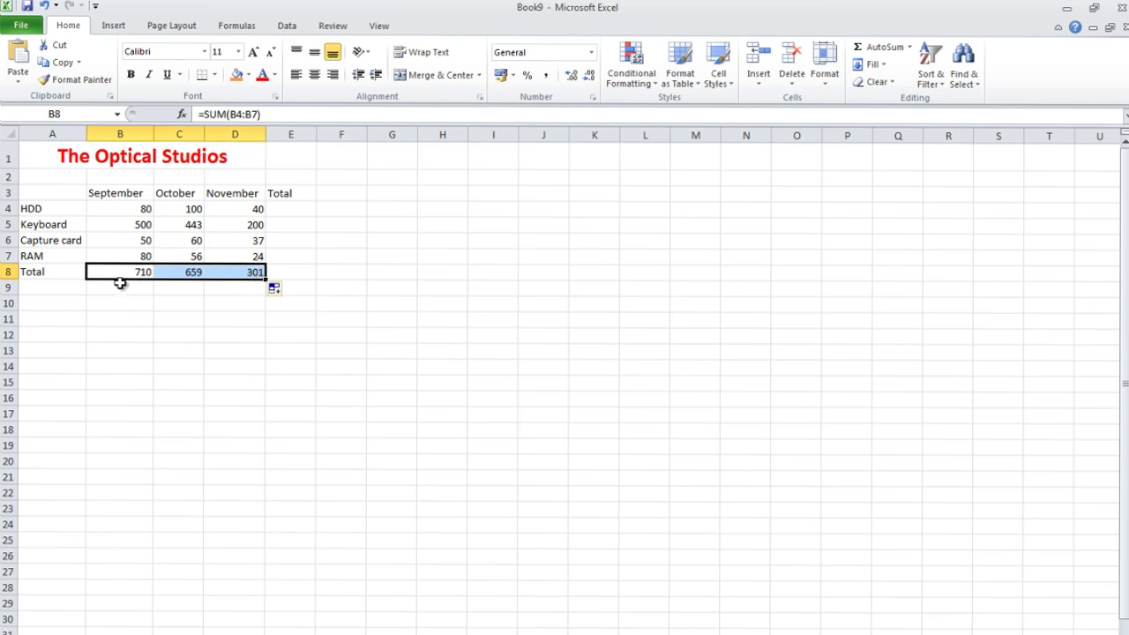
AutoSum the HDD row in E4 and fill down to E8, giving a grand total of 1670.
{"action": "left_click", "coordinate": [280, 210]}
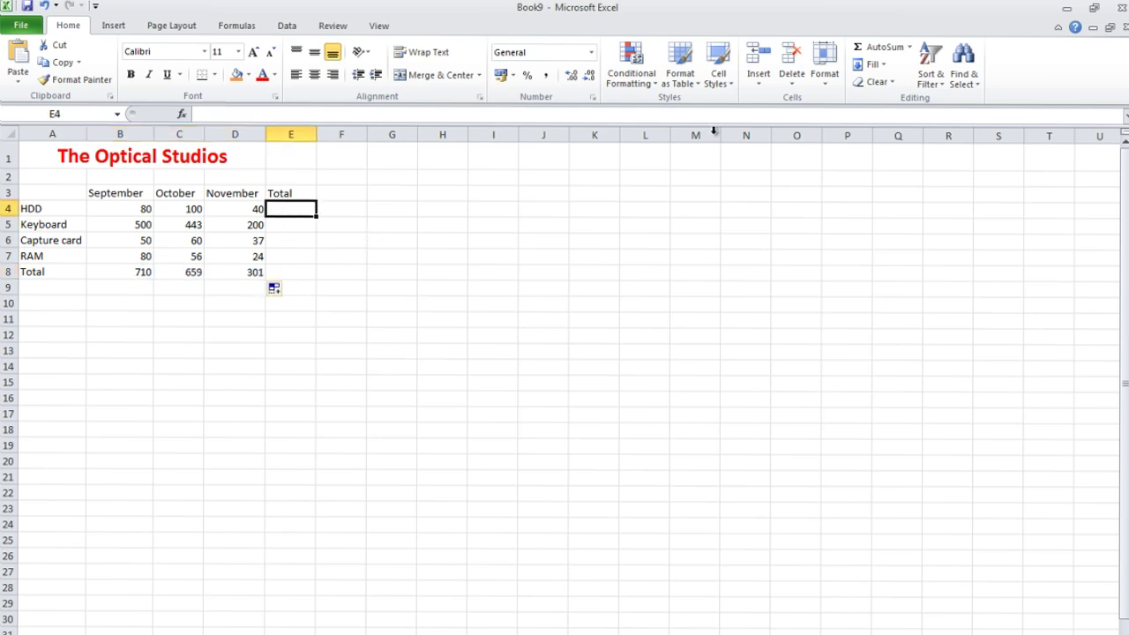
{"action": "left_click", "coordinate": [882, 47]}
{"action": "key", "text": "Return"}
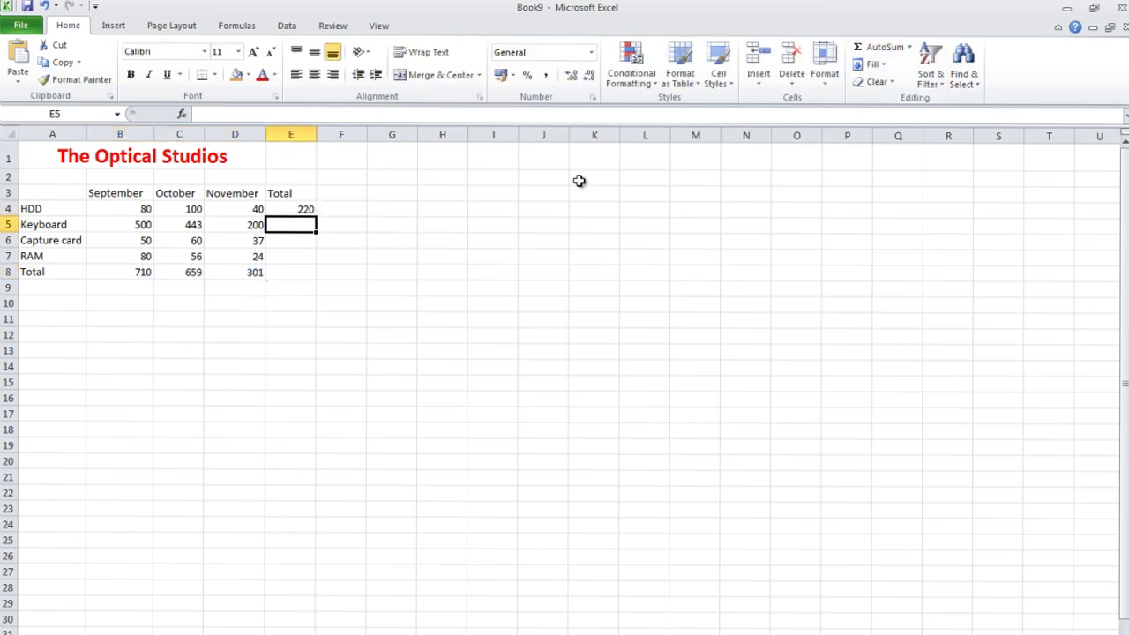
{"action": "left_click", "coordinate": [309, 210]}
{"action": "left_click_drag", "start_coordinate": [320, 220], "coordinate": [294, 277]}
{"action": "left_click", "coordinate": [341, 254]}
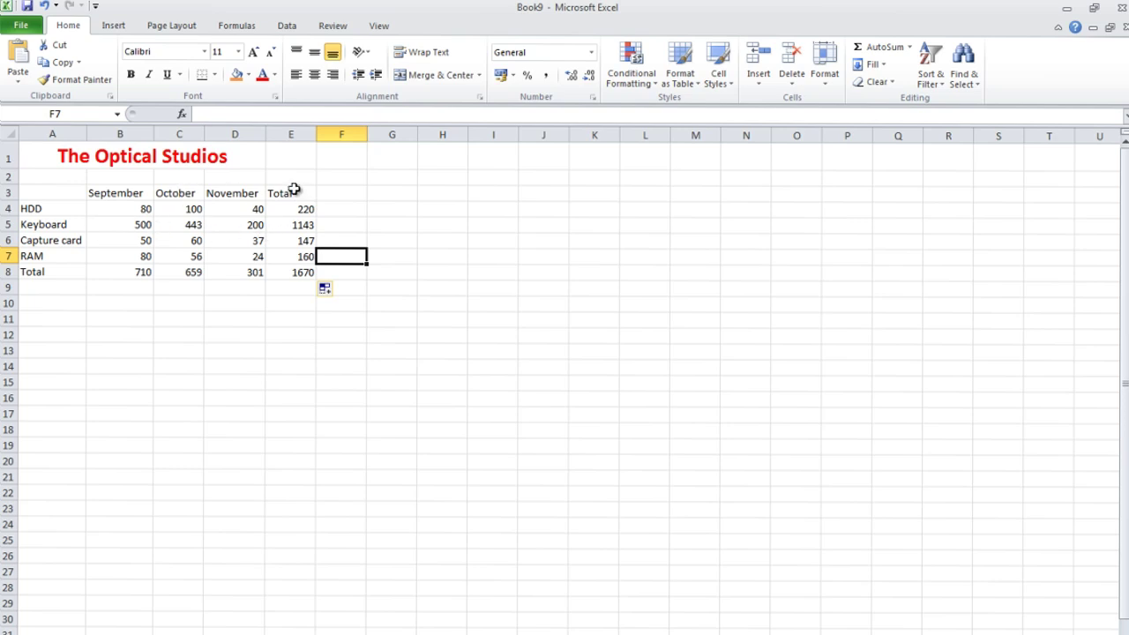
Fill the Total column E3:E8 orange and the November column D3:D8 yellow.
{"action": "left_click_drag", "start_coordinate": [294, 190], "coordinate": [295, 272]}
{"action": "left_click", "coordinate": [294, 288]}
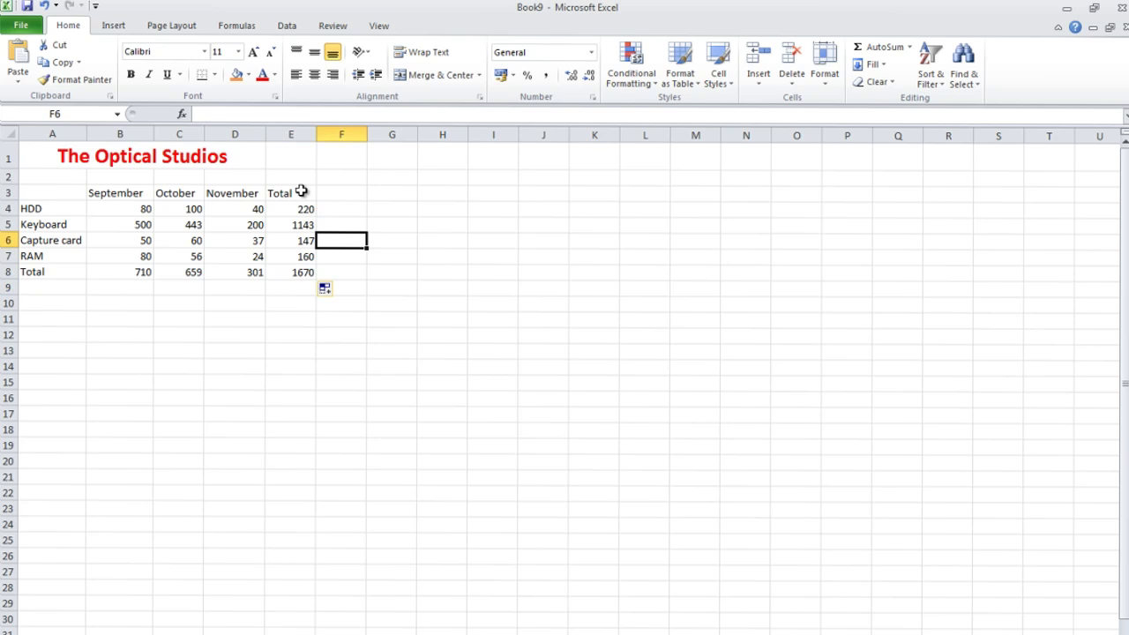
{"action": "left_click_drag", "start_coordinate": [301, 190], "coordinate": [289, 270]}
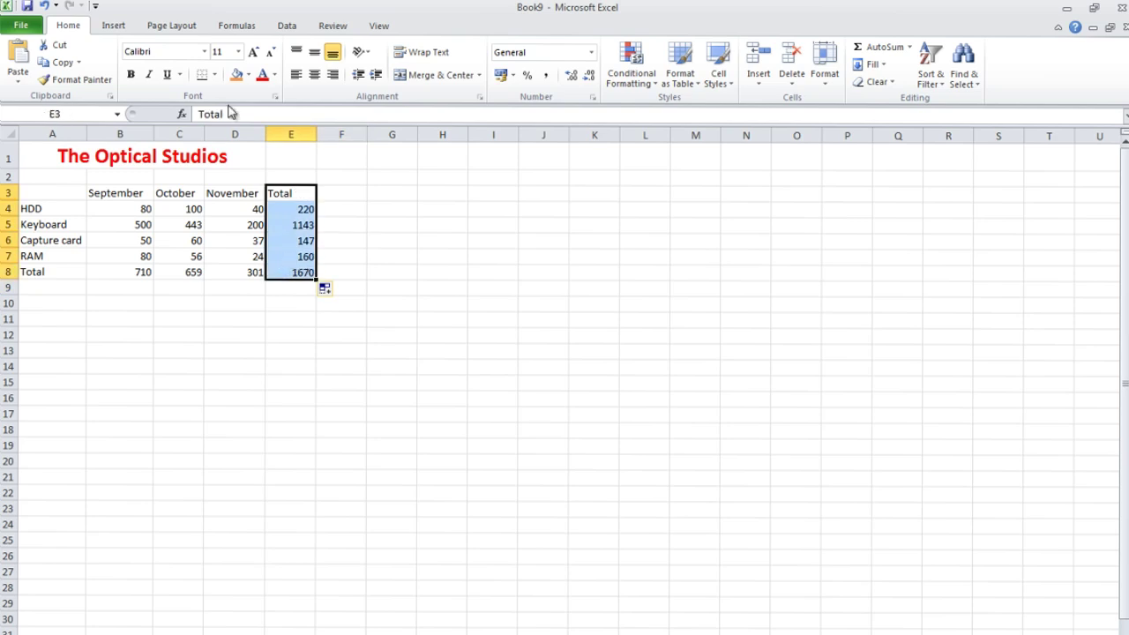
{"action": "left_click", "coordinate": [238, 76]}
{"action": "left_click_drag", "start_coordinate": [234, 192], "coordinate": [228, 269]}
{"action": "left_click", "coordinate": [248, 76]}
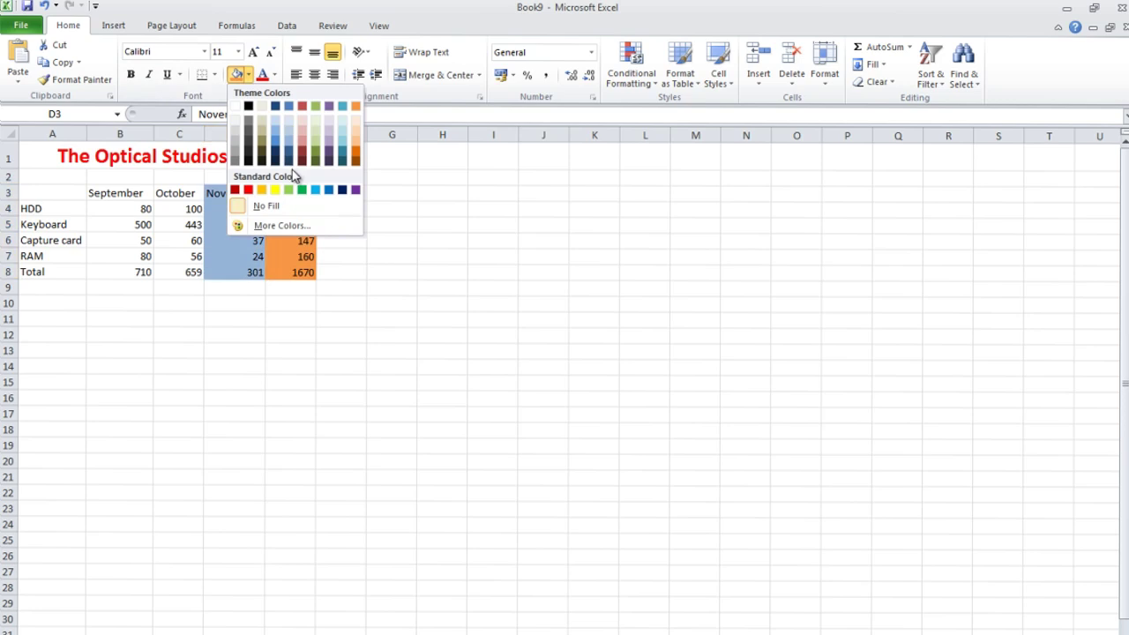
{"action": "left_click", "coordinate": [264, 188]}
Fill the October column C3:C8 lavender and the September column B3:B8 light peach.
{"action": "left_click_drag", "start_coordinate": [189, 193], "coordinate": [155, 273]}
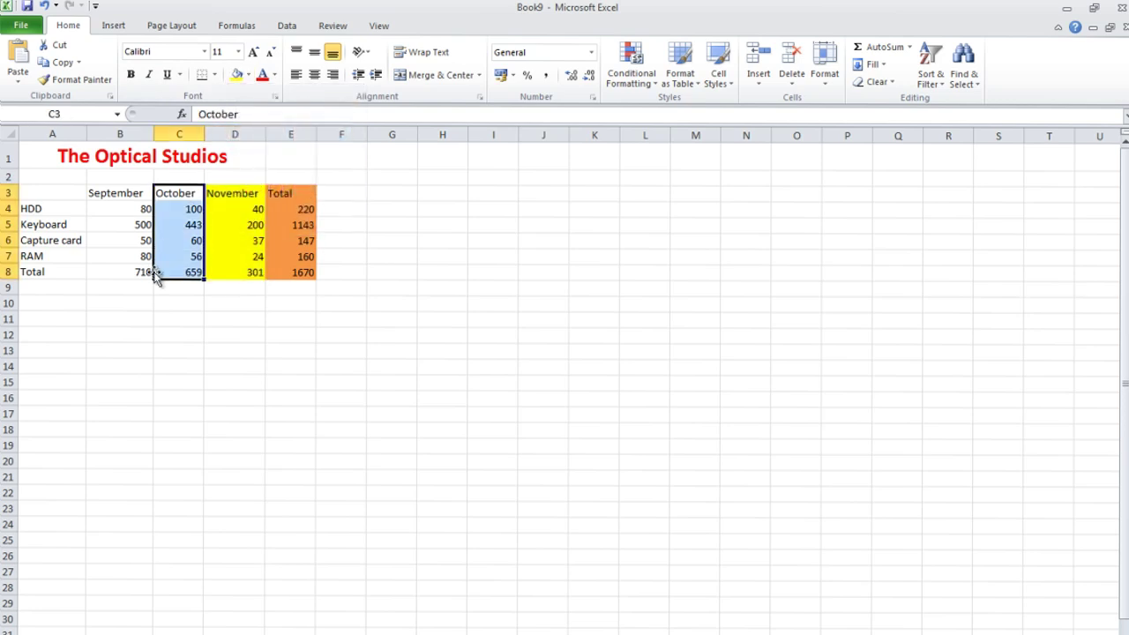
{"action": "left_click", "coordinate": [248, 76]}
{"action": "left_click", "coordinate": [318, 136]}
{"action": "left_click_drag", "start_coordinate": [134, 192], "coordinate": [113, 271]}
{"action": "left_click", "coordinate": [187, 325]}
{"action": "left_click_drag", "start_coordinate": [116, 192], "coordinate": [124, 273]}
{"action": "left_click", "coordinate": [249, 76]}
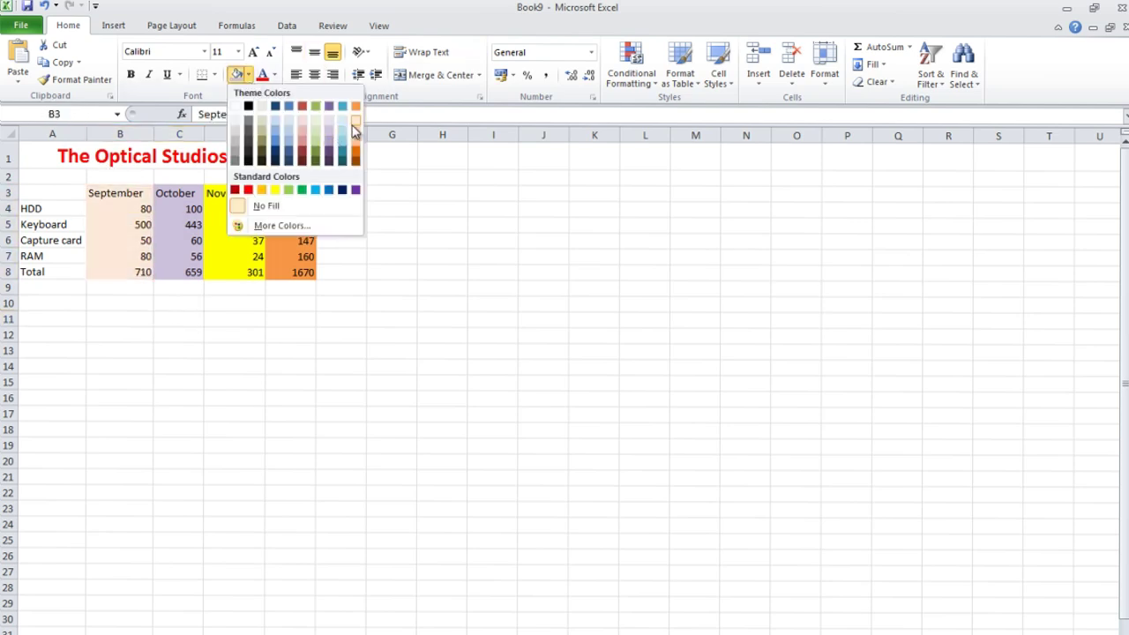
{"action": "left_click", "coordinate": [354, 127]}
Fill the product names A3:A8 with orange.
{"action": "left_click_drag", "start_coordinate": [52, 194], "coordinate": [52, 266]}
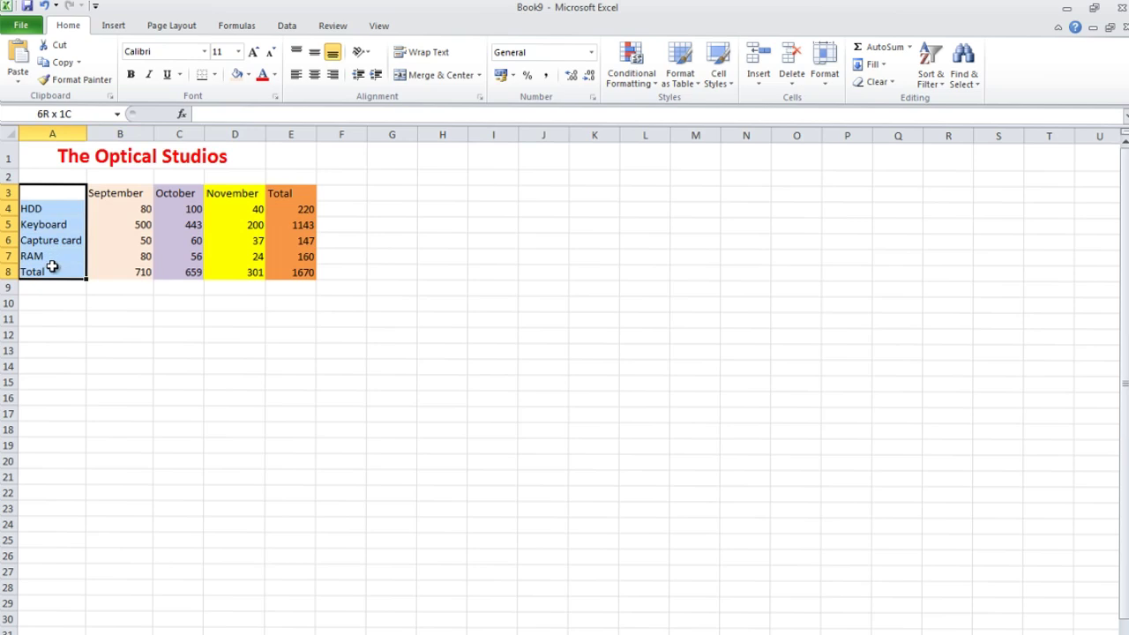
{"action": "left_click", "coordinate": [248, 76]}
{"action": "left_click", "coordinate": [261, 190]}
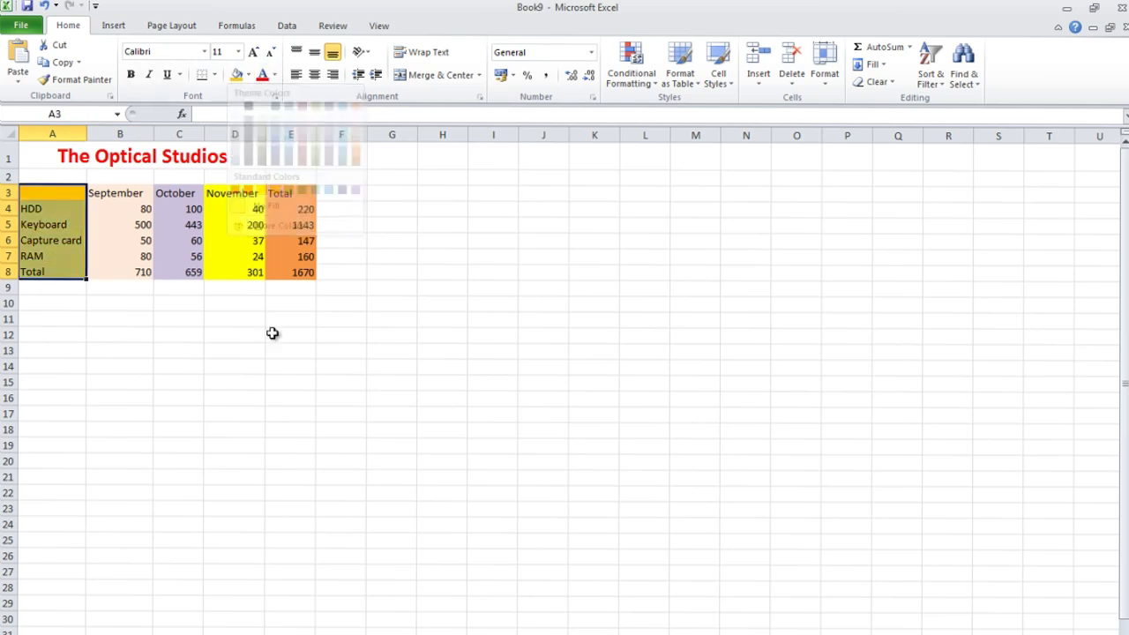
{"action": "left_click", "coordinate": [289, 343]}
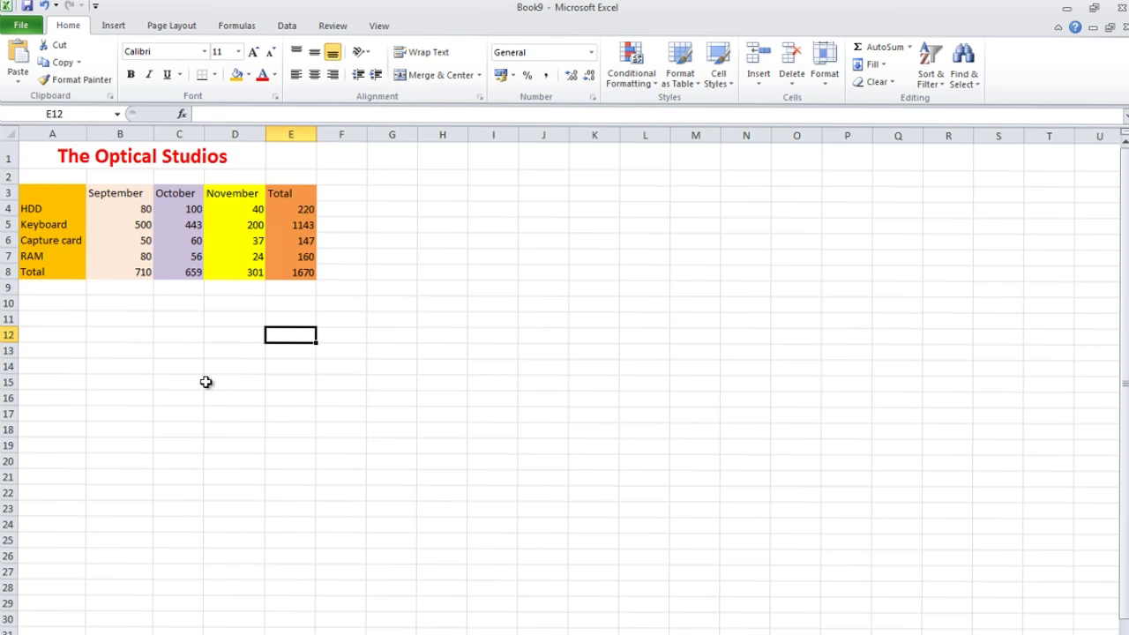
{"action": "left_click", "coordinate": [134, 339]}
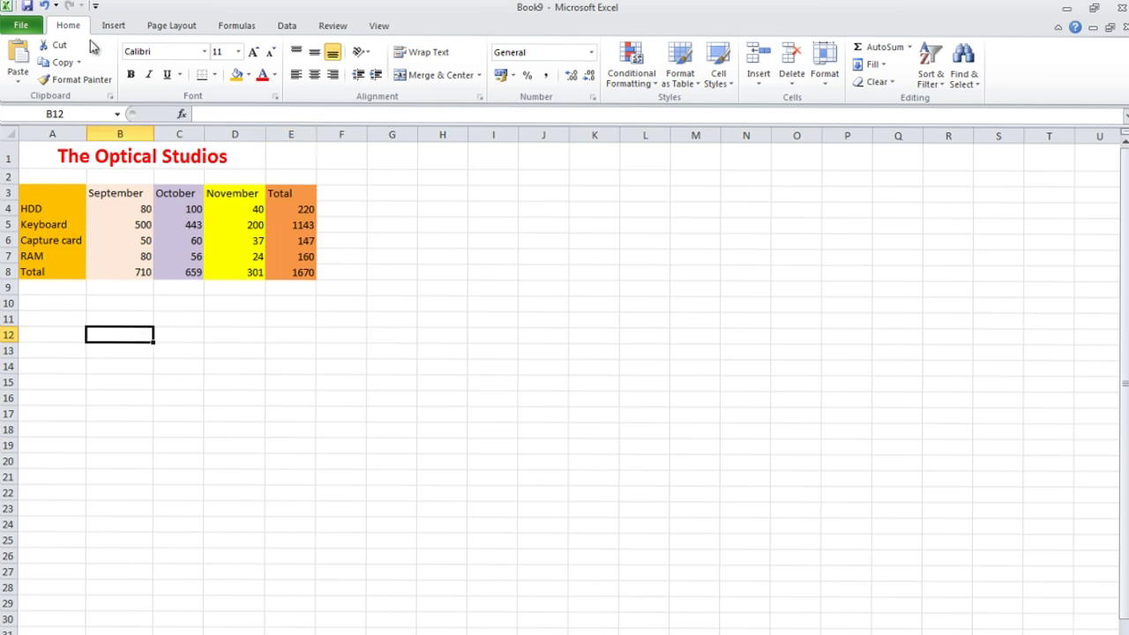
Insert a 2-D Clustered Column chart from the Insert tab and drag it below the table.
{"action": "left_click", "coordinate": [112, 25]}
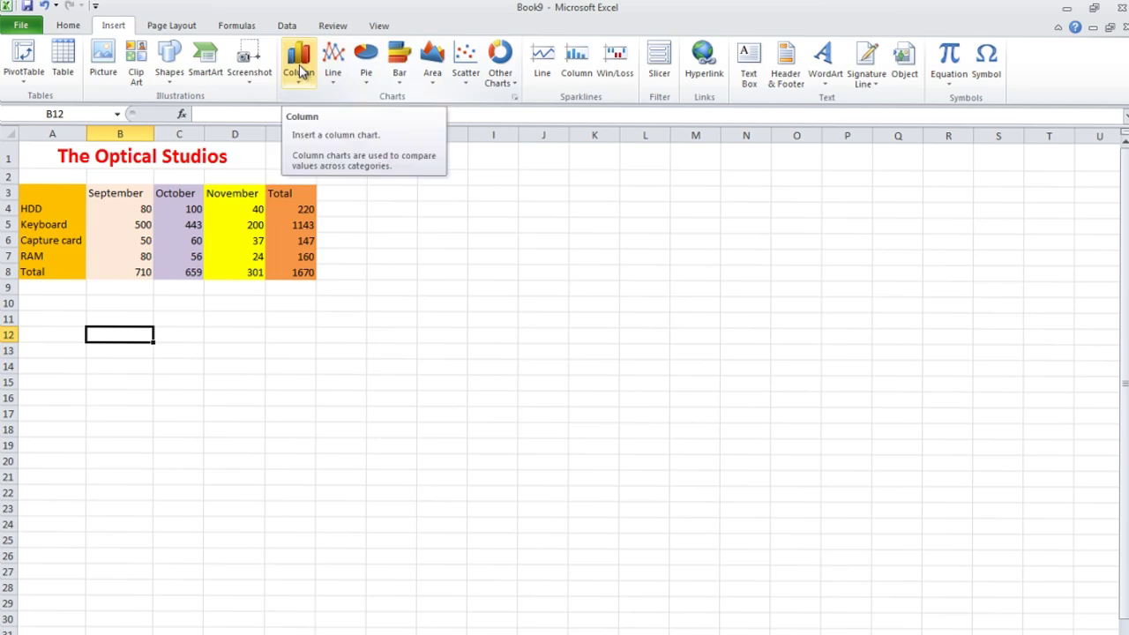
{"action": "left_click", "coordinate": [299, 69]}
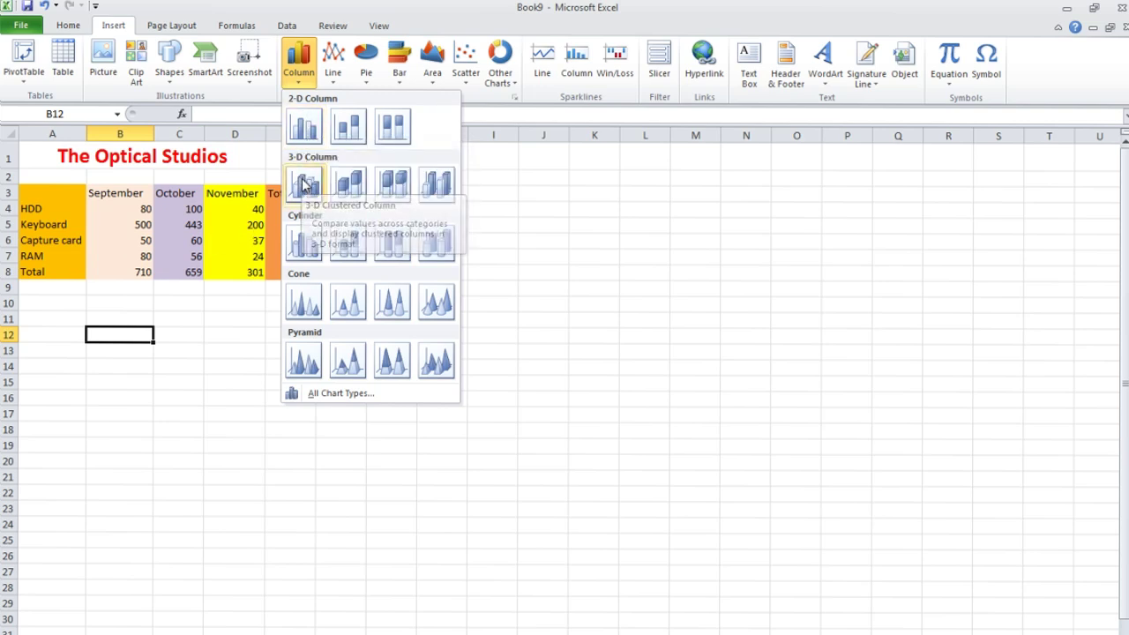
{"action": "left_click", "coordinate": [307, 129]}
{"action": "left_click_drag", "start_coordinate": [538, 415], "coordinate": [356, 450]}
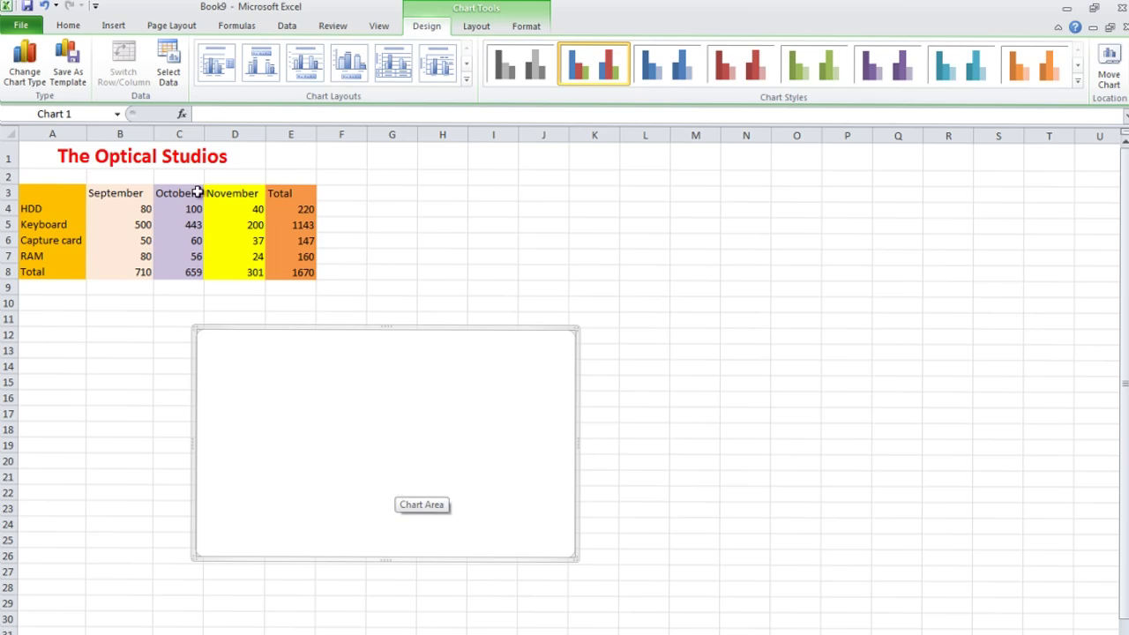
Set the column chart's data range to A3:E8 and move the chart lower right.
{"action": "left_click", "coordinate": [714, 352]}
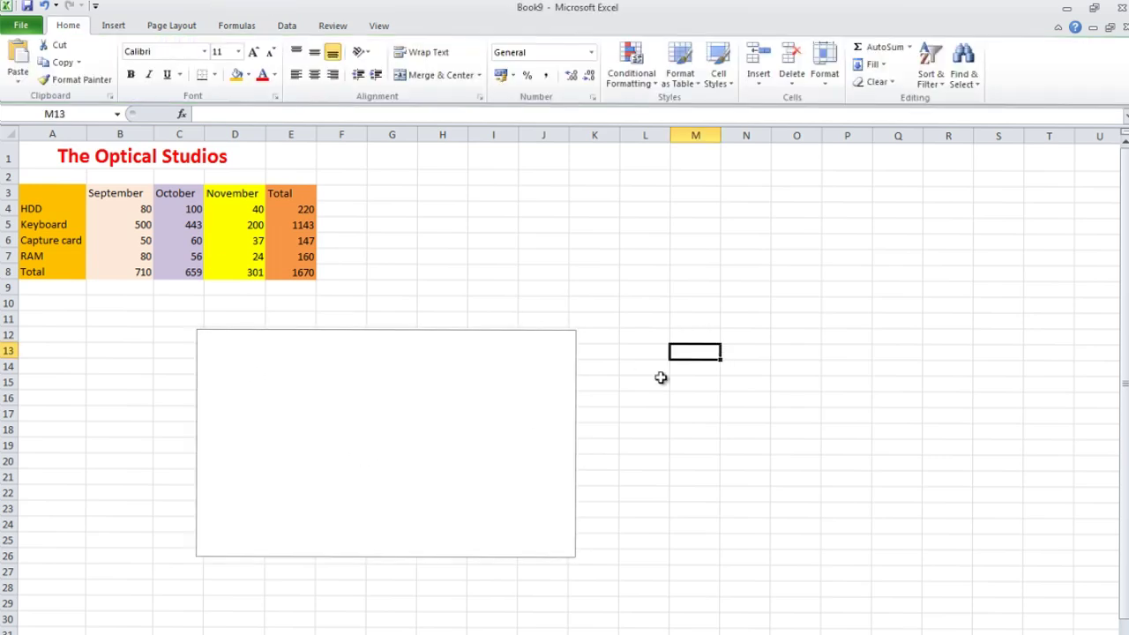
{"action": "left_click", "coordinate": [474, 456]}
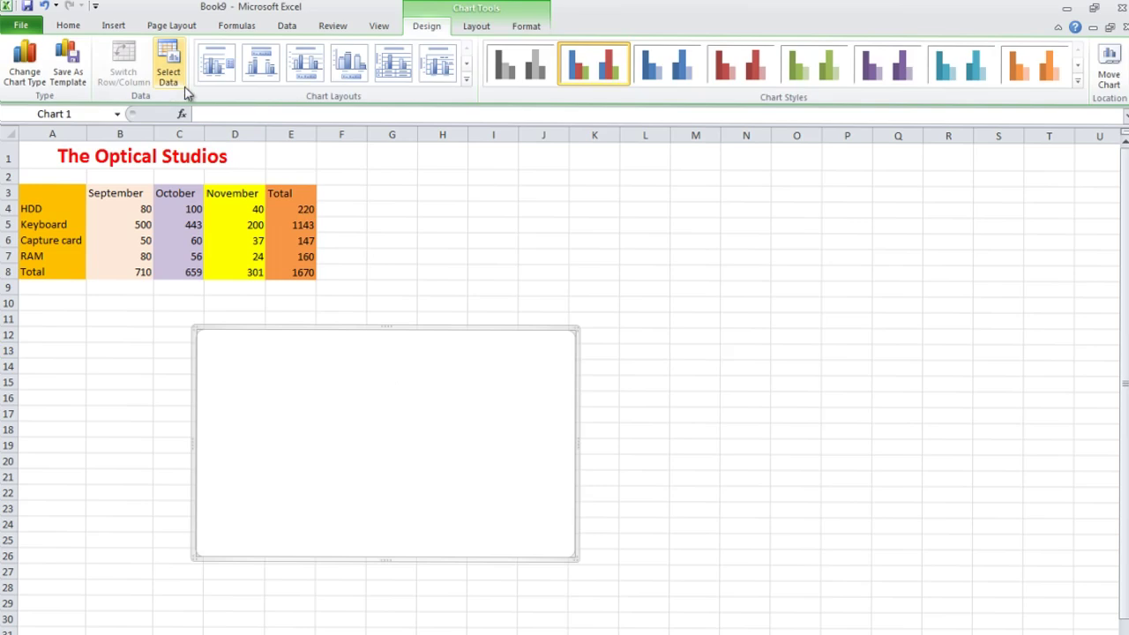
{"action": "left_click", "coordinate": [168, 75]}
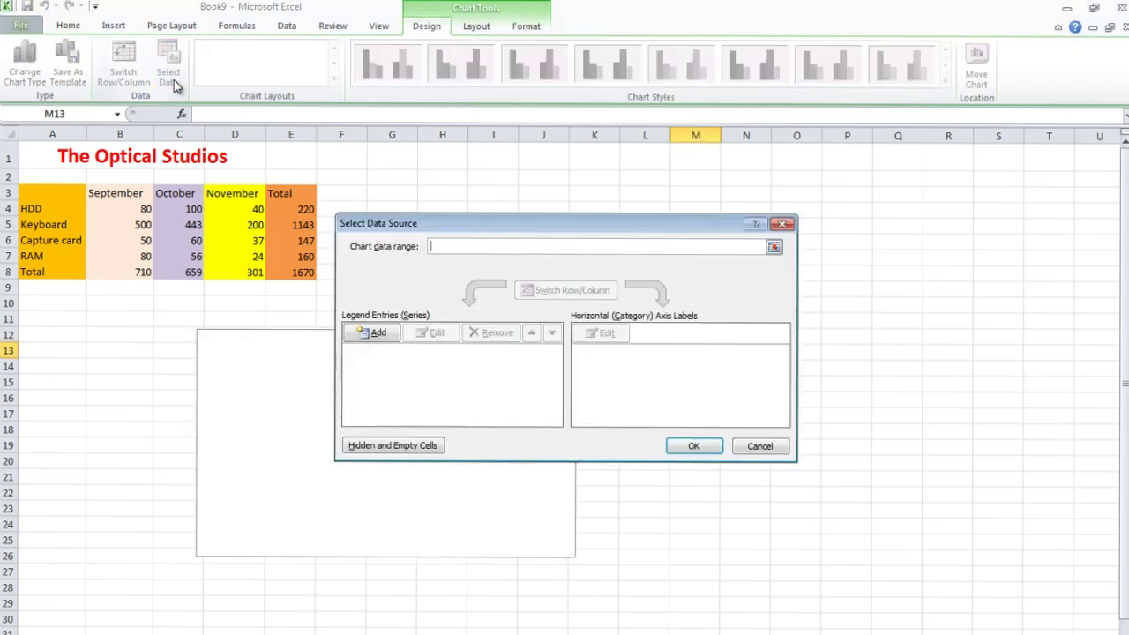
{"action": "left_click", "coordinate": [774, 248]}
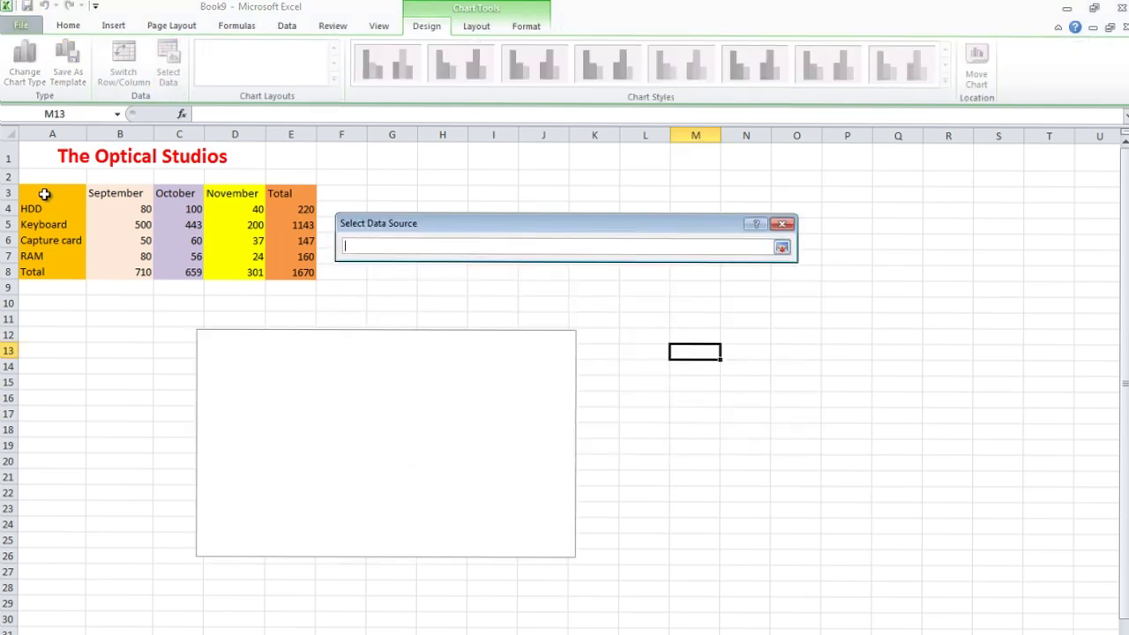
{"action": "left_click_drag", "start_coordinate": [44, 194], "coordinate": [313, 271]}
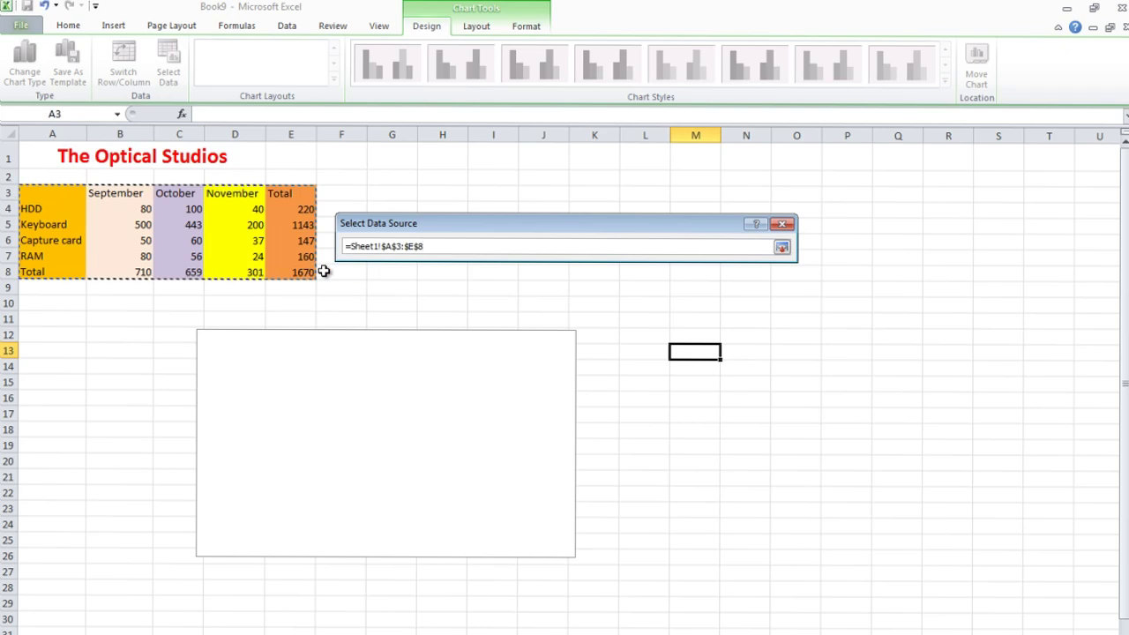
{"action": "key", "text": "Return"}
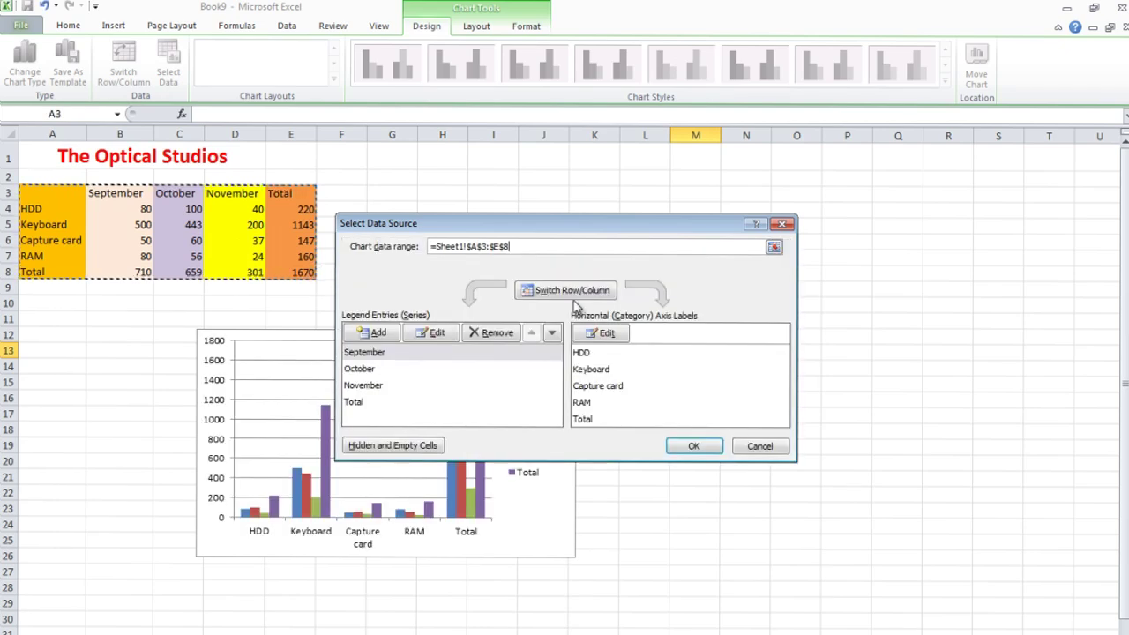
{"action": "left_click", "coordinate": [684, 448]}
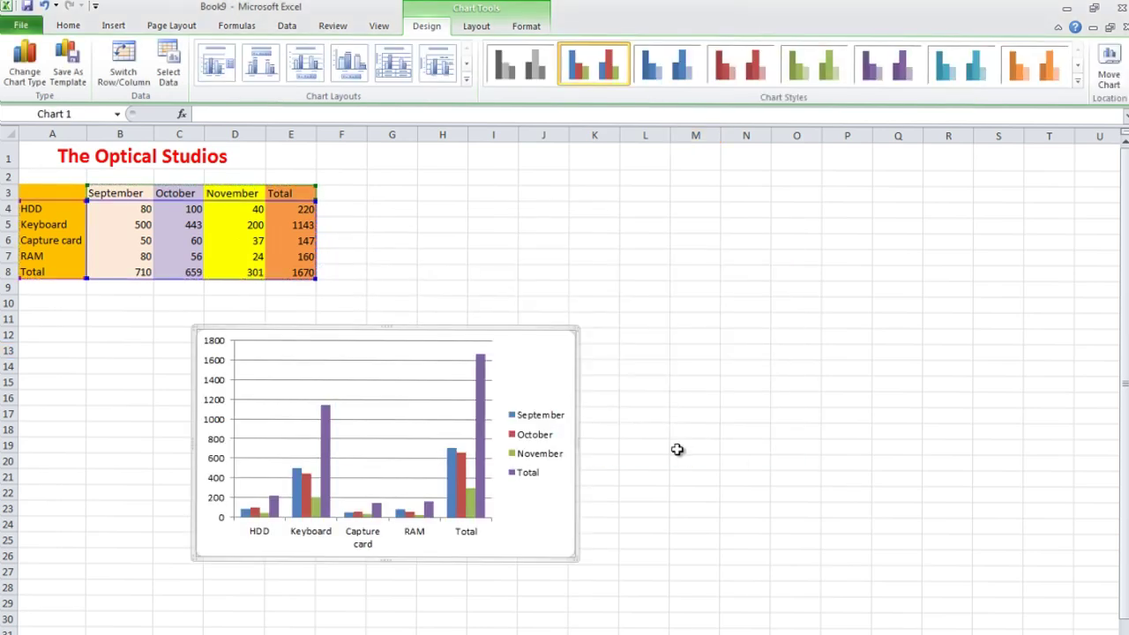
{"action": "left_click_drag", "start_coordinate": [497, 445], "coordinate": [609, 469]}
{"action": "left_click", "coordinate": [796, 537]}
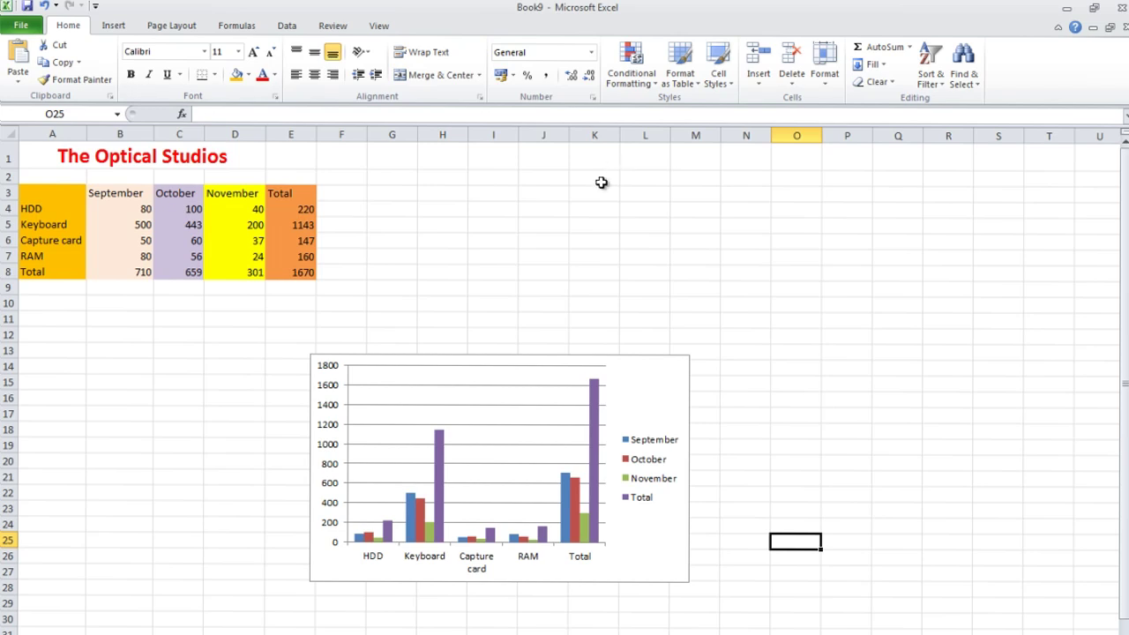
Paste the word 'Total' into cell H4.
{"action": "double_click", "coordinate": [455, 207]}
{"action": "key", "text": "ctrl+v"}
{"action": "key", "text": "ctrl+v"}
{"action": "key", "text": "ctrl+v"}
{"action": "key", "text": "ctrl+v"}
{"action": "key", "text": "ctrl+v"}
{"action": "key", "text": "ctrl+v"}
{"action": "key", "text": "ctrl+v"}
{"action": "key", "text": "ctrl+v"}
{"action": "key", "text": "ctrl+v"}
{"action": "key", "text": "ctrl+v"}
{"action": "key", "text": "ctrl+v"}
{"action": "key", "text": "ctrl+v"}
{"action": "key", "text": "ctrl+v"}
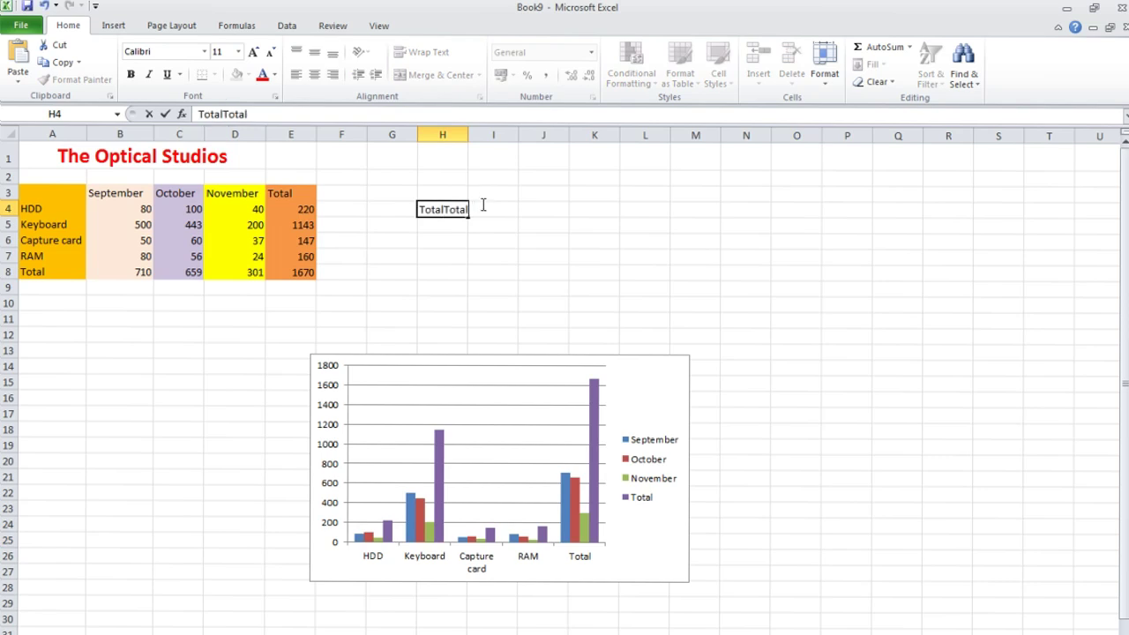
{"action": "left_click", "coordinate": [582, 259]}
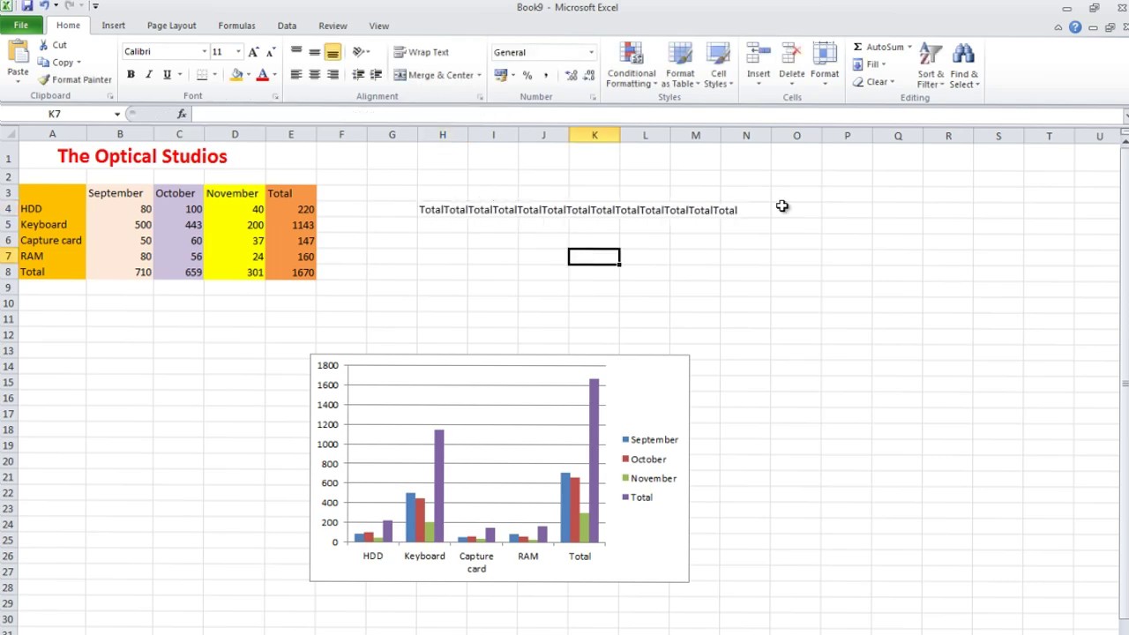
Try wrapping H4's text, then undo to remove the repeated Total text from H4.
{"action": "left_click", "coordinate": [441, 209]}
{"action": "left_click", "coordinate": [452, 115]}
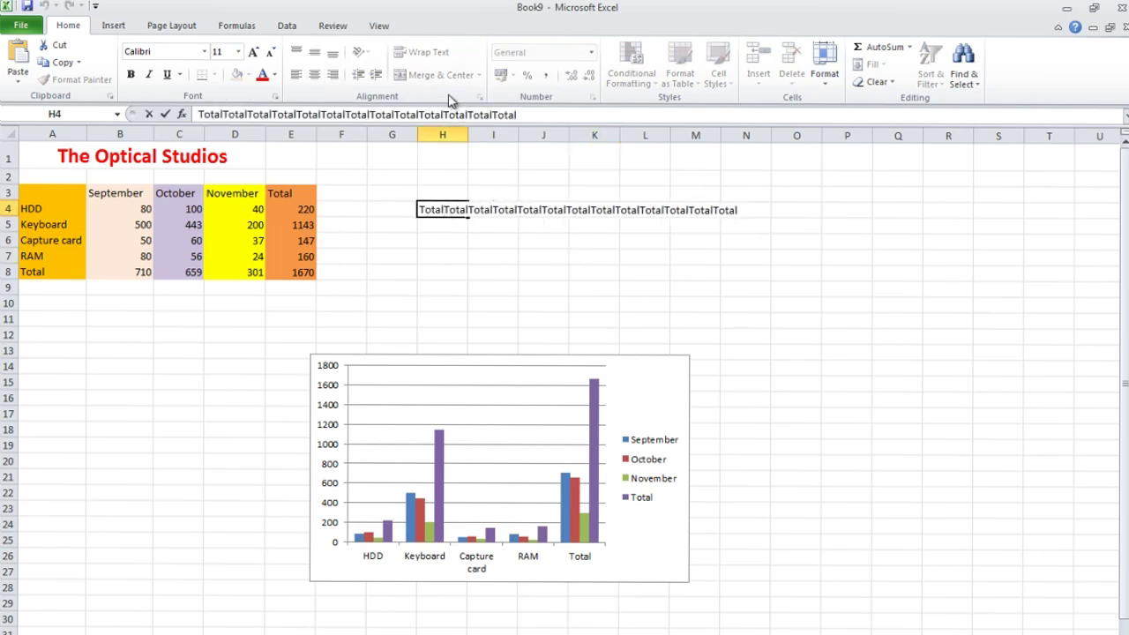
{"action": "left_click", "coordinate": [428, 235]}
{"action": "left_click", "coordinate": [436, 210]}
{"action": "left_click", "coordinate": [429, 52]}
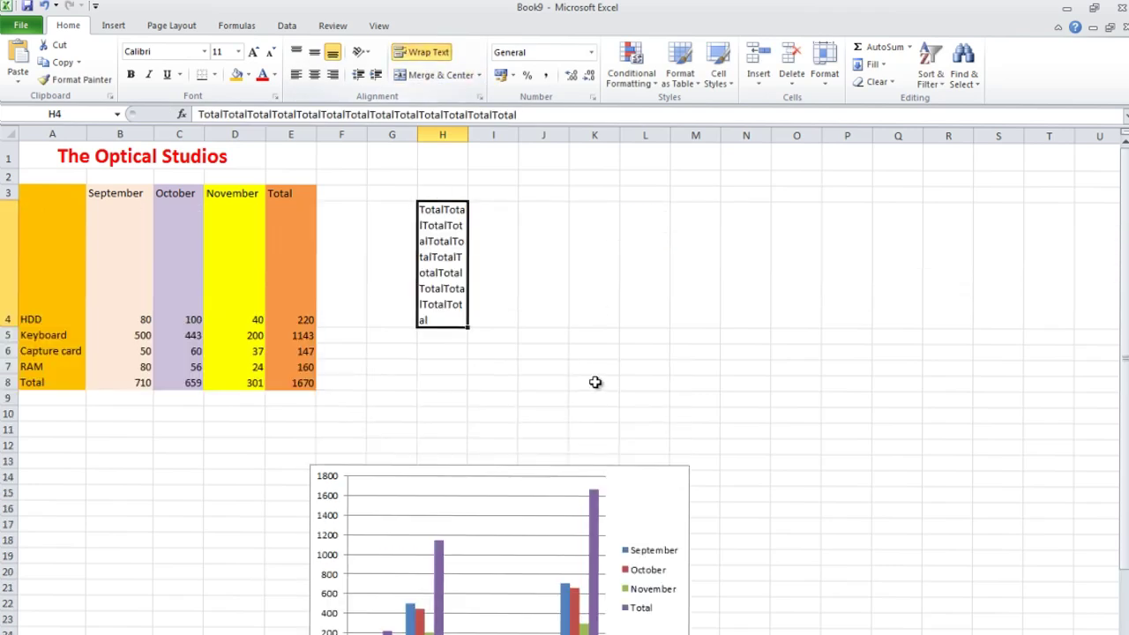
{"action": "left_click", "coordinate": [580, 368]}
{"action": "key", "text": "ctrl+z"}
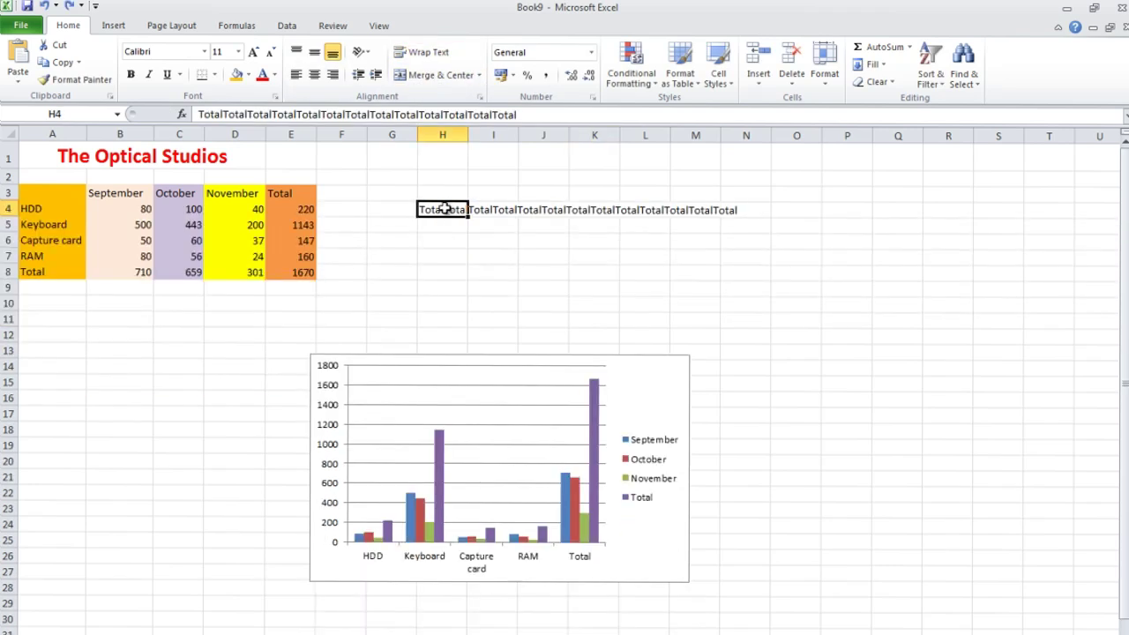
{"action": "key", "text": "ctrl+z"}
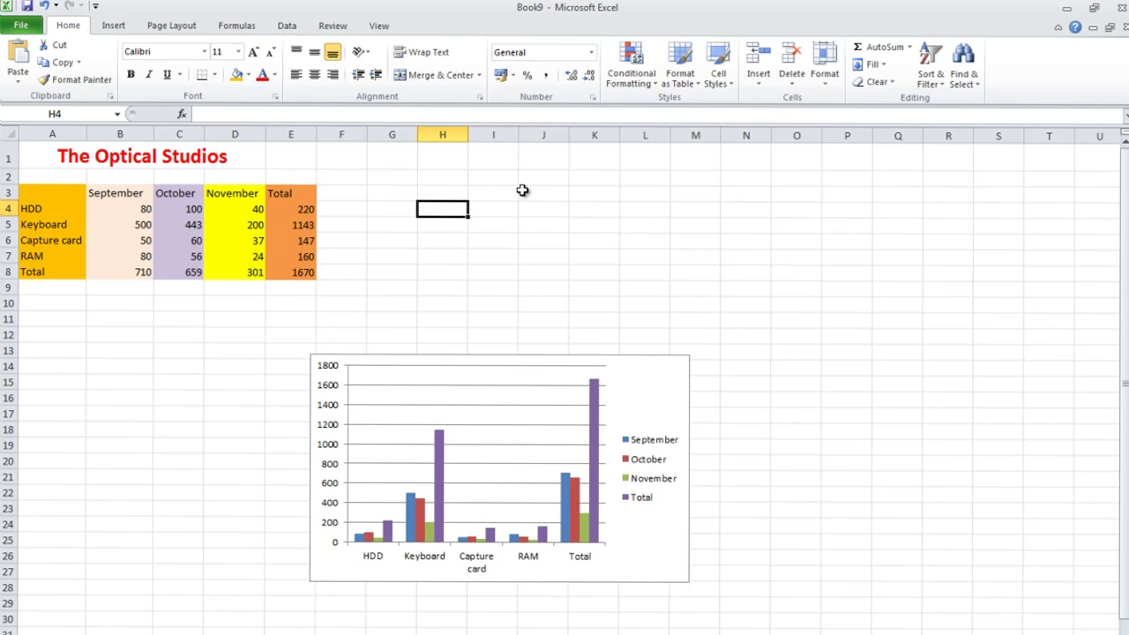
{"action": "left_click", "coordinate": [123, 29]}
Insert the gold dollar-sign 'money' clip art and place it right of the table near column M.
{"action": "left_click", "coordinate": [135, 64]}
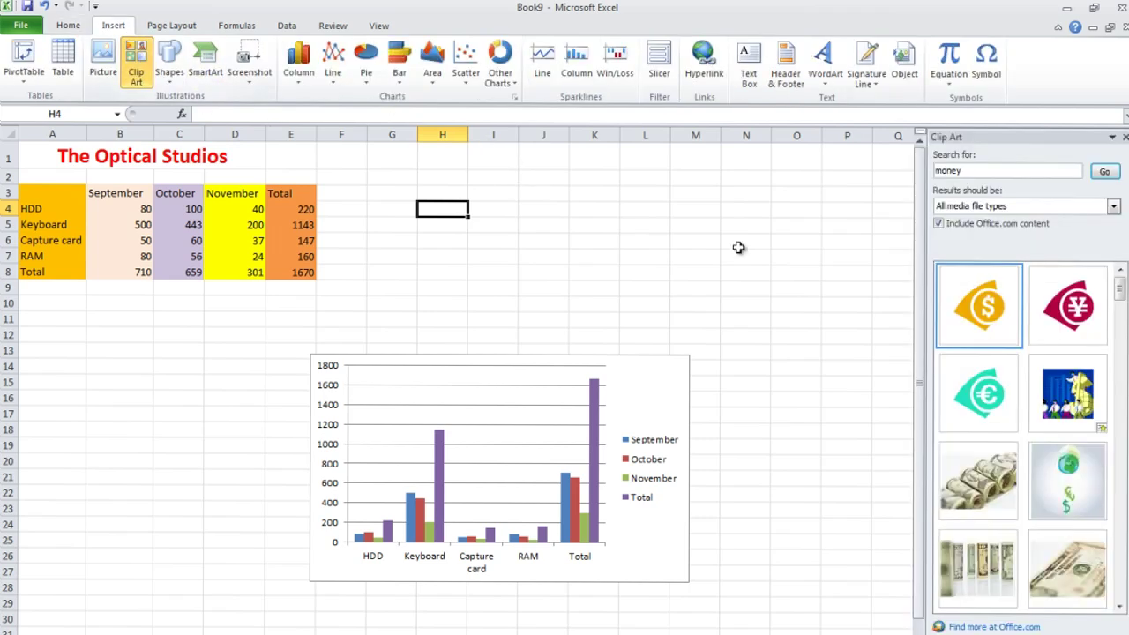
{"action": "left_click", "coordinate": [979, 319]}
{"action": "left_click_drag", "start_coordinate": [544, 295], "coordinate": [755, 290]}
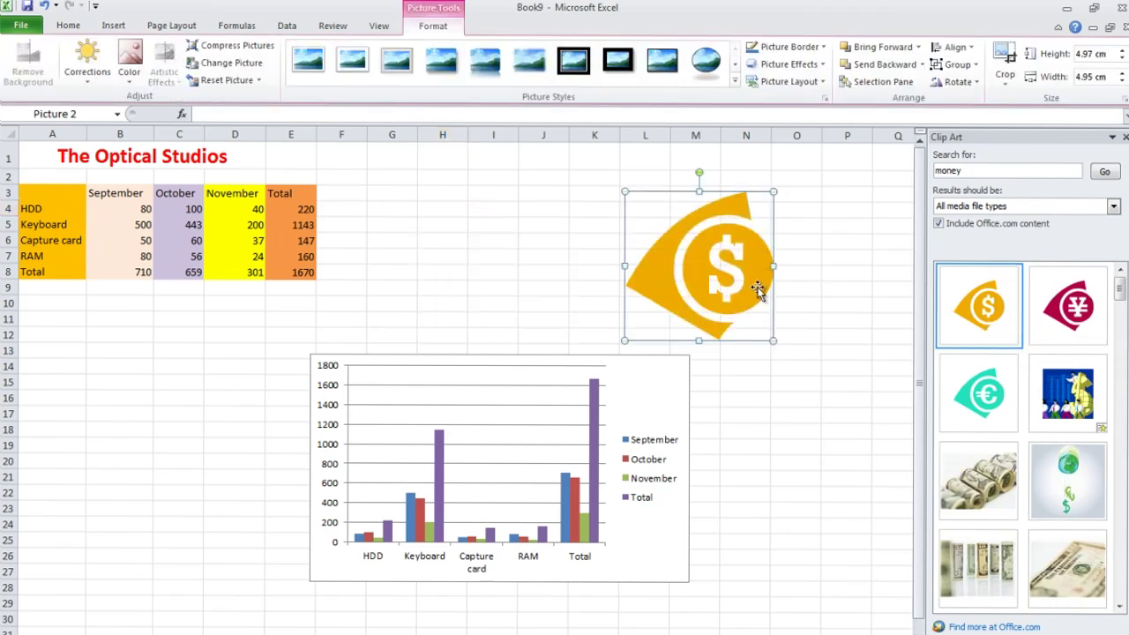
{"action": "left_click", "coordinate": [794, 416]}
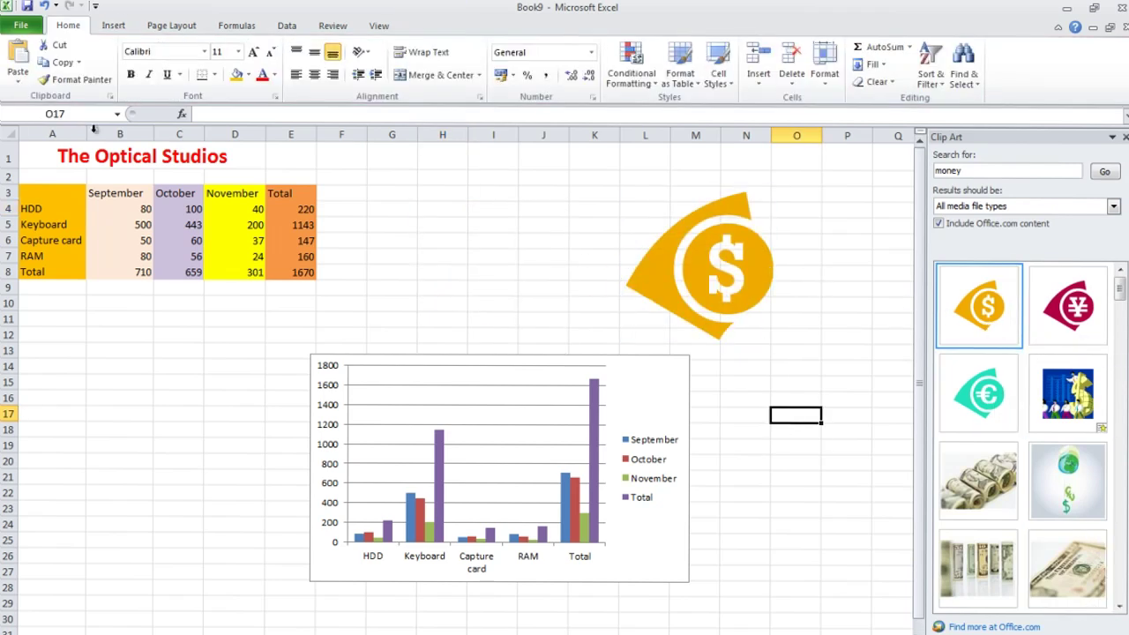
{"action": "left_click", "coordinate": [119, 25]}
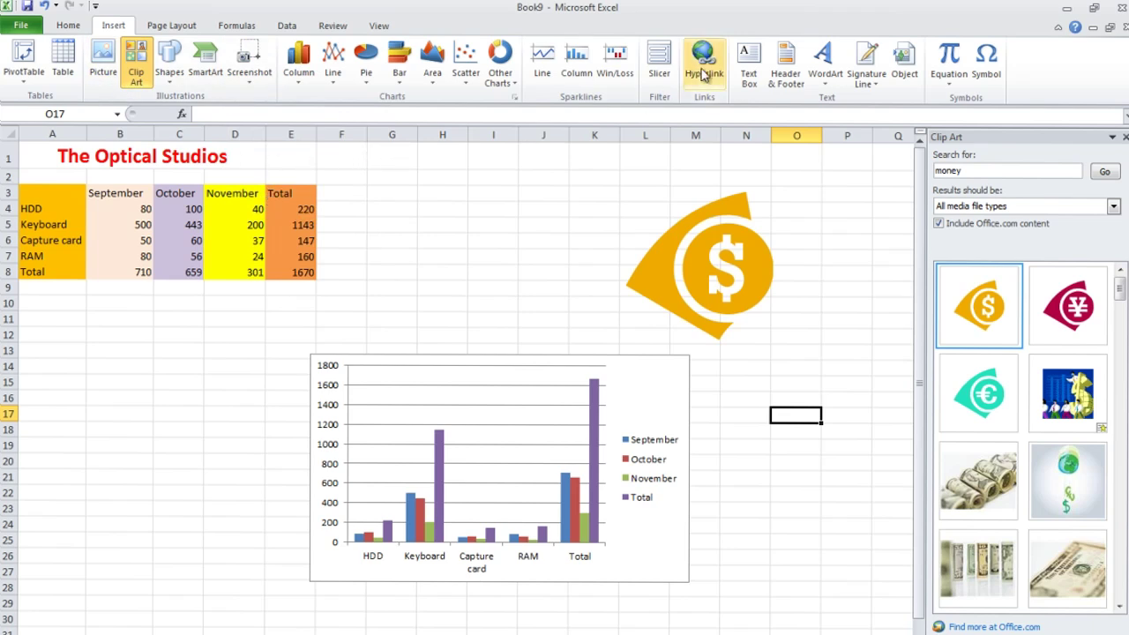
Add a centred page header with the author's name followed by 'chart', and close the Clip Art pane.
{"action": "left_click", "coordinate": [785, 74]}
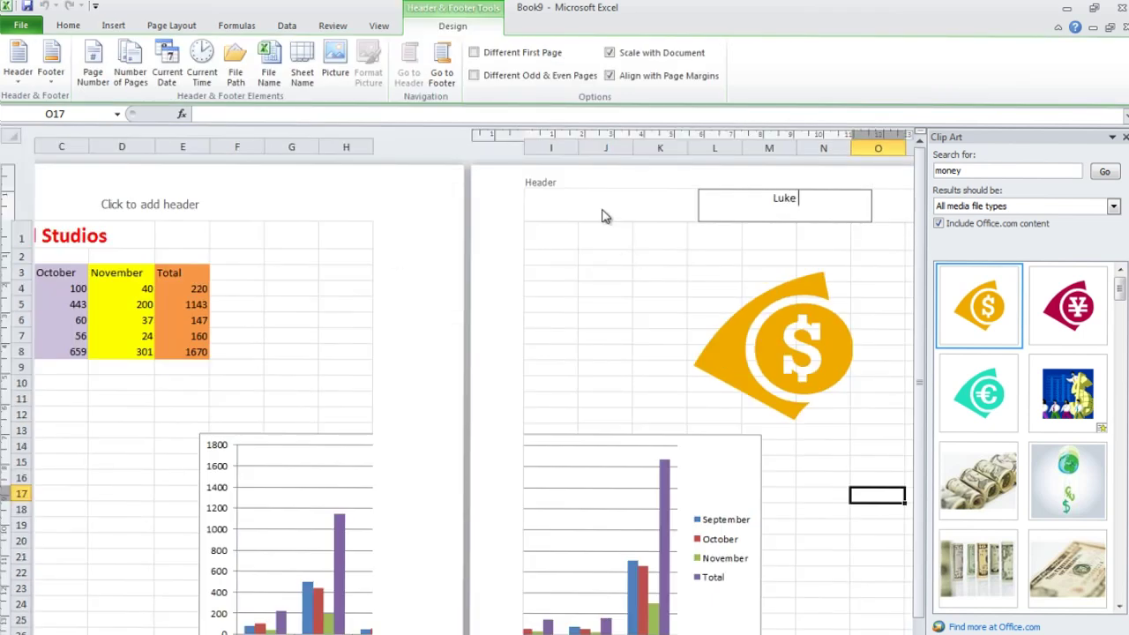
{"action": "type", "text": "Luke Turvey chart"}
{"action": "left_click", "coordinate": [605, 211]}
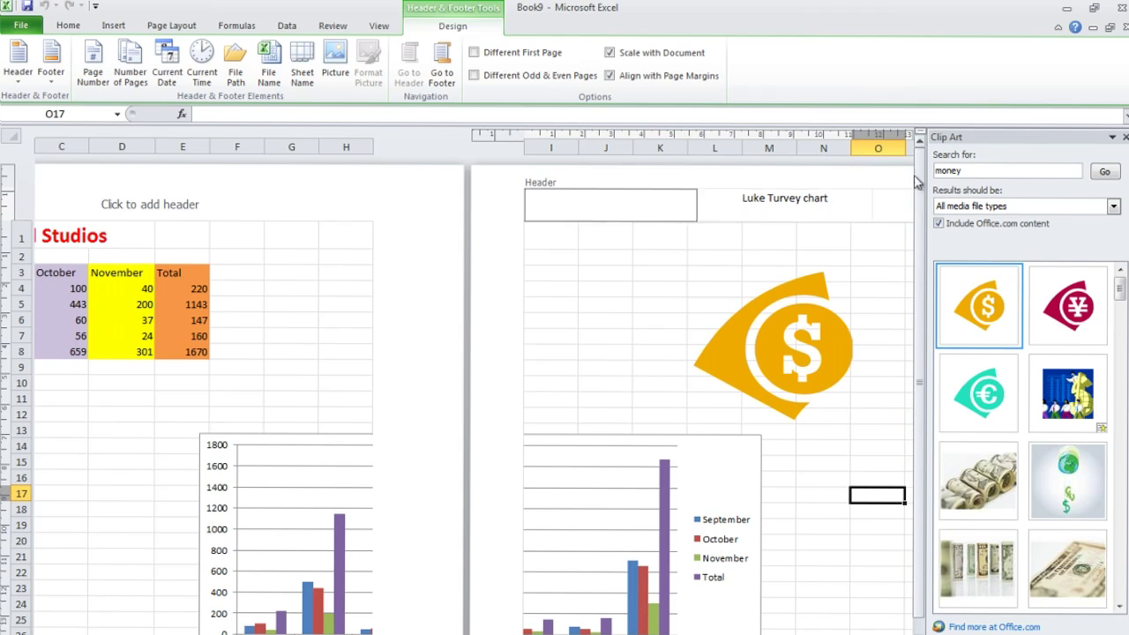
{"action": "left_click", "coordinate": [1124, 136]}
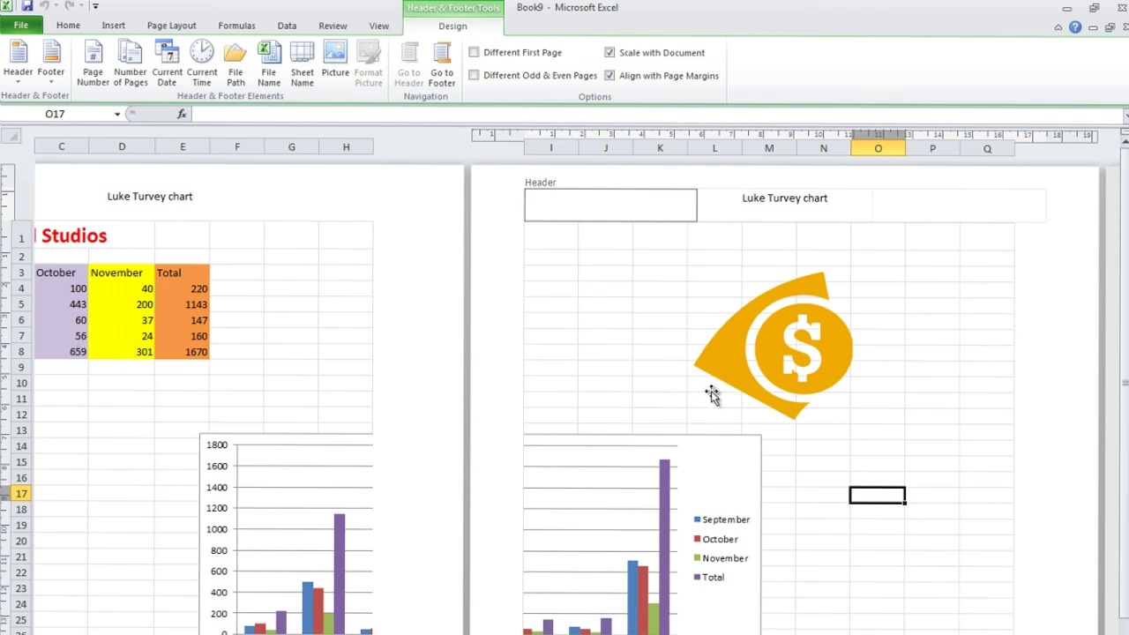
{"action": "left_click", "coordinate": [20, 25]}
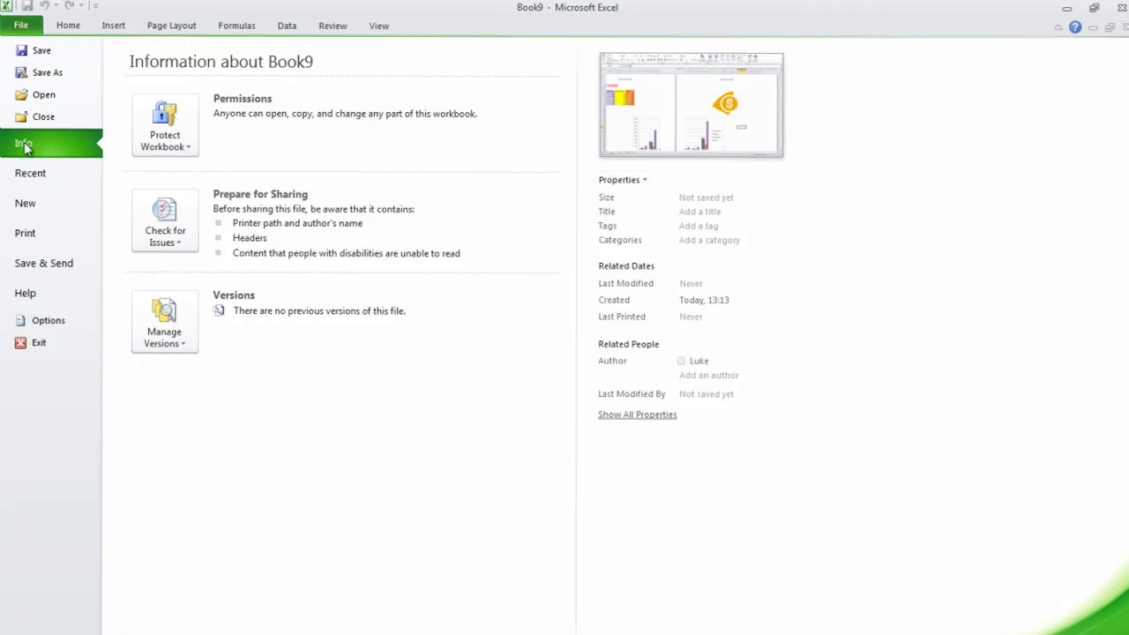
In Page Setup, scale printing to fit 1 page wide by 1 tall, then return to the sheet.
{"action": "left_click", "coordinate": [35, 233]}
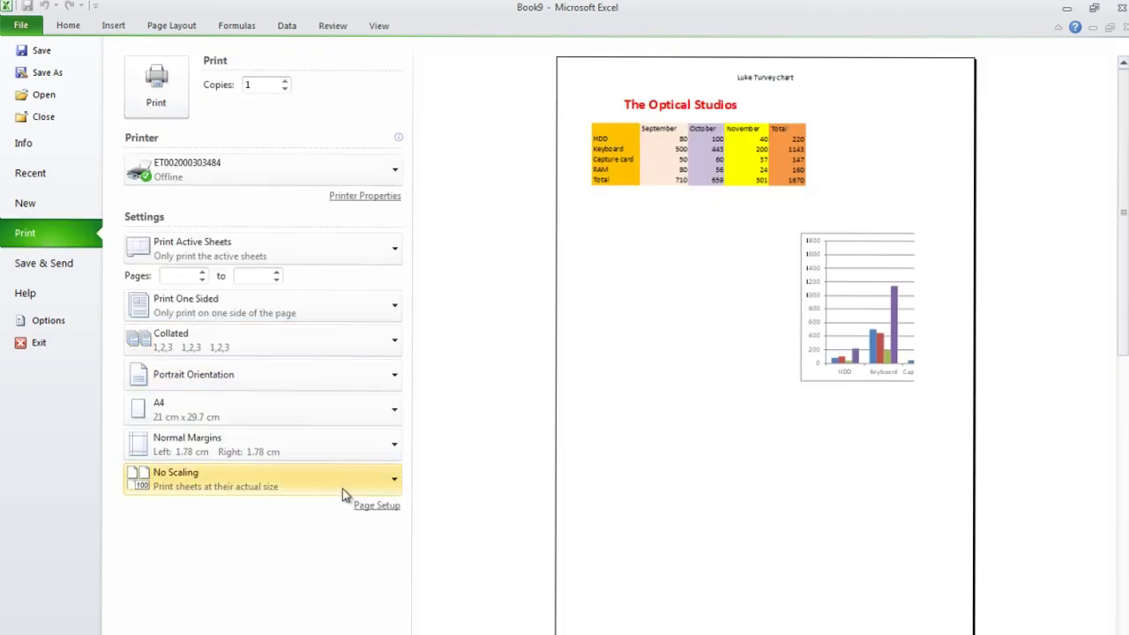
{"action": "left_click", "coordinate": [383, 514]}
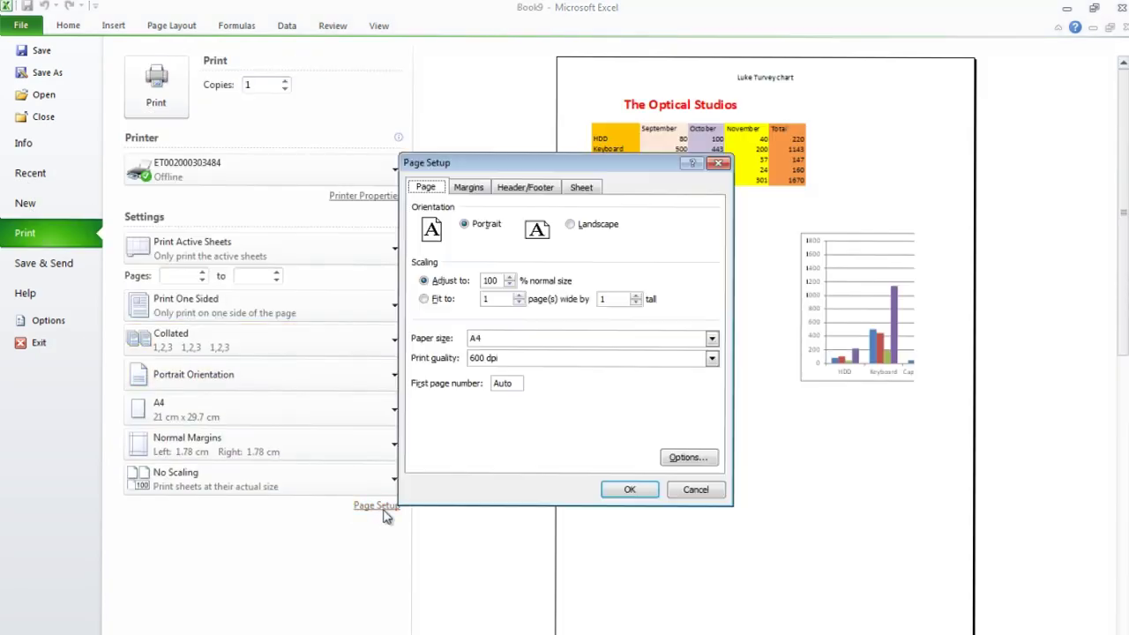
{"action": "left_click", "coordinate": [428, 299]}
{"action": "left_click", "coordinate": [630, 491]}
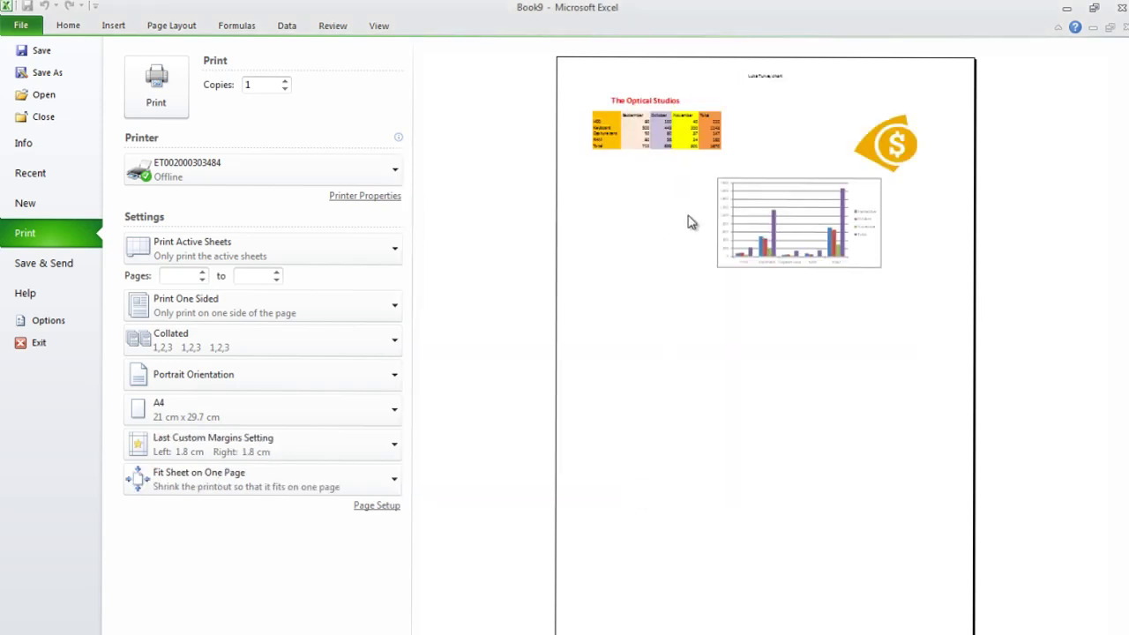
{"action": "left_click", "coordinate": [68, 26]}
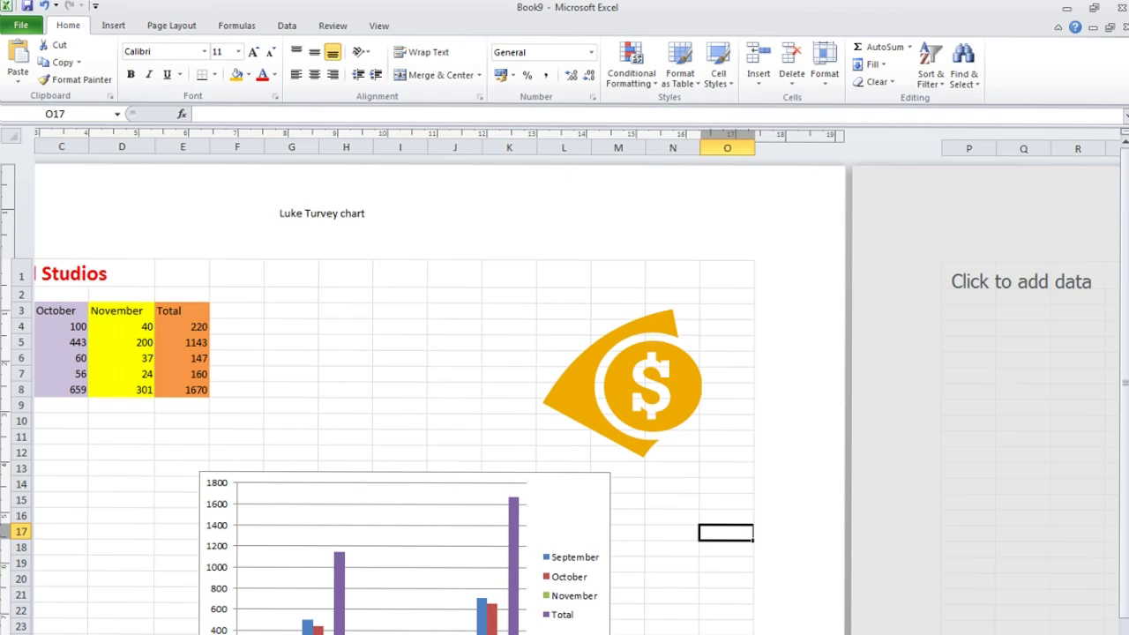
Browse the Financial and Recently Used function lists on the Formulas ribbon, then close them.
{"action": "scroll", "coordinate": [564, 397], "scroll_direction": "left", "scroll_amount": 5}
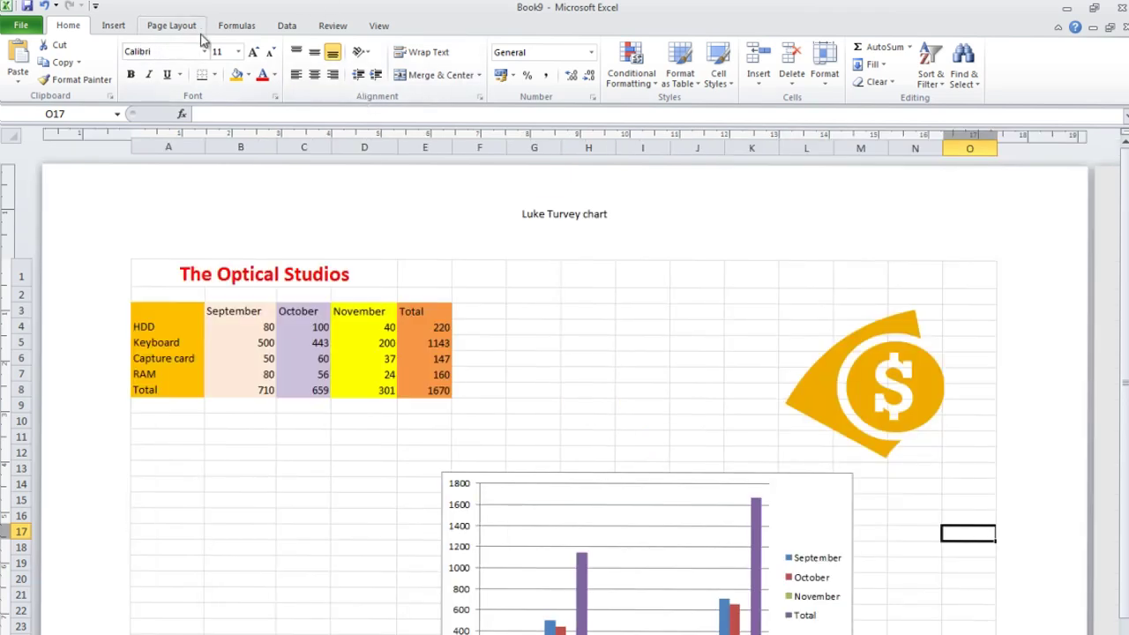
{"action": "left_click", "coordinate": [236, 25]}
{"action": "left_click", "coordinate": [147, 71]}
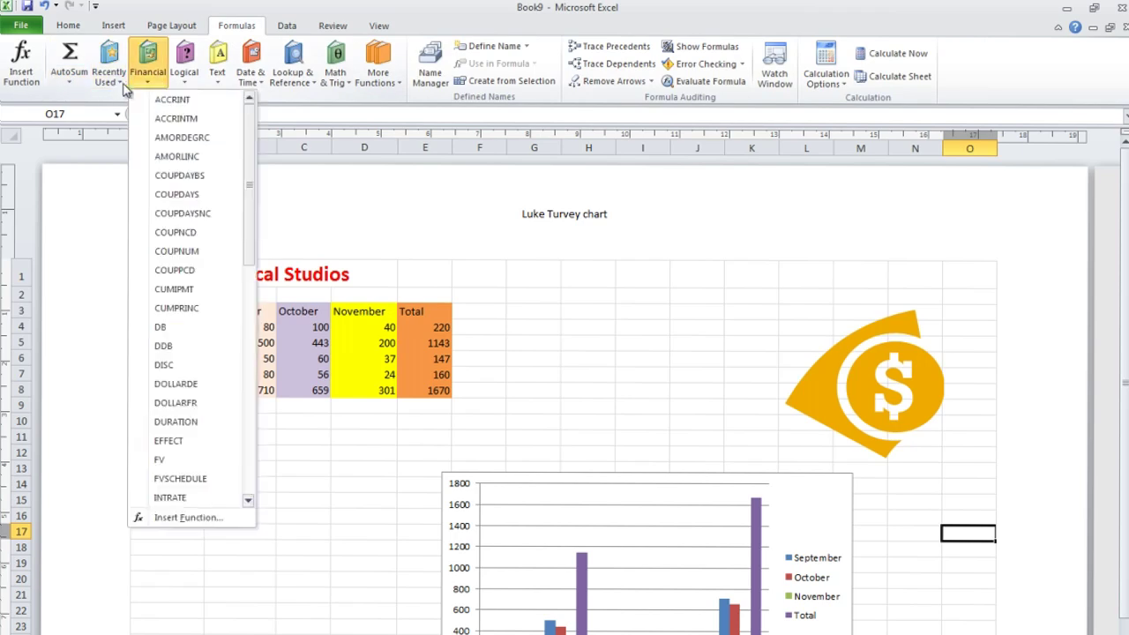
{"action": "left_click", "coordinate": [116, 82]}
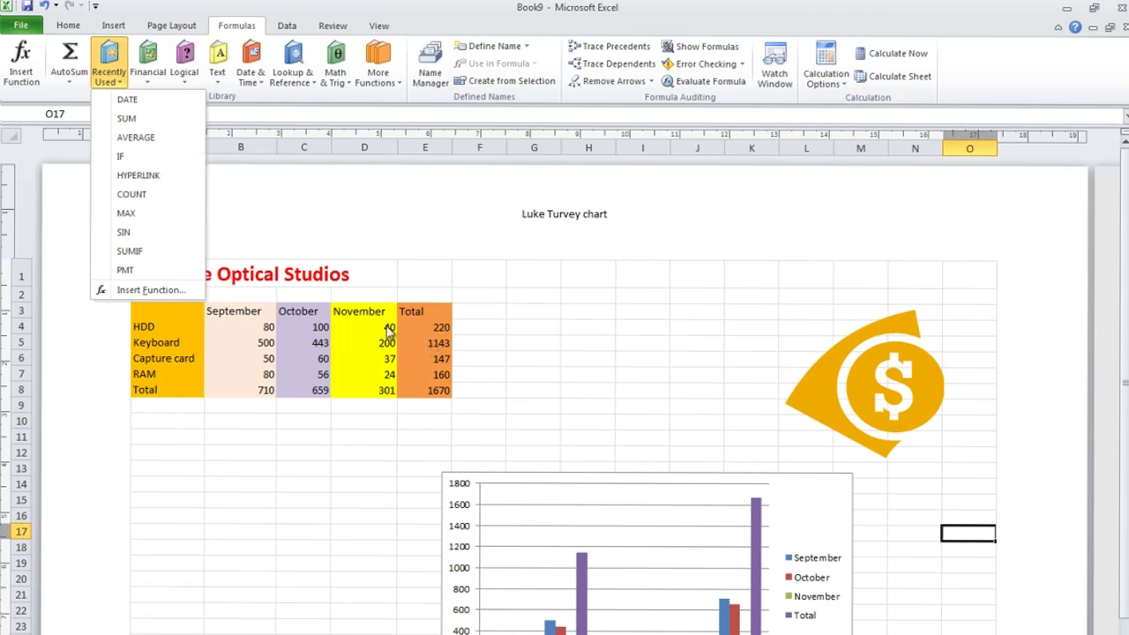
{"action": "left_click", "coordinate": [149, 84]}
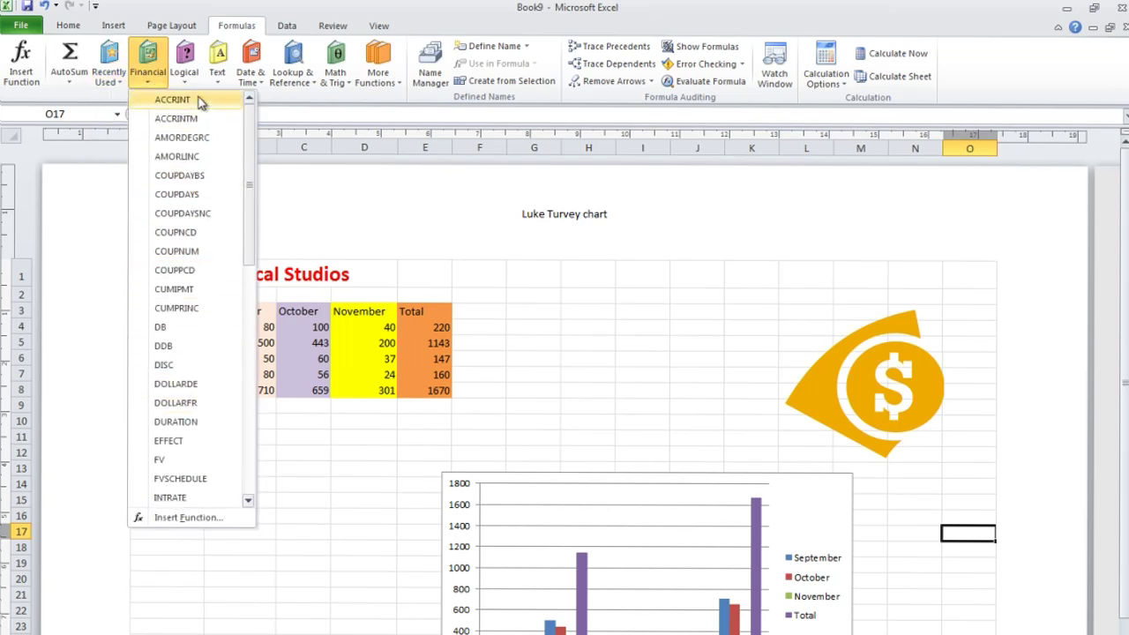
{"action": "left_click", "coordinate": [531, 282]}
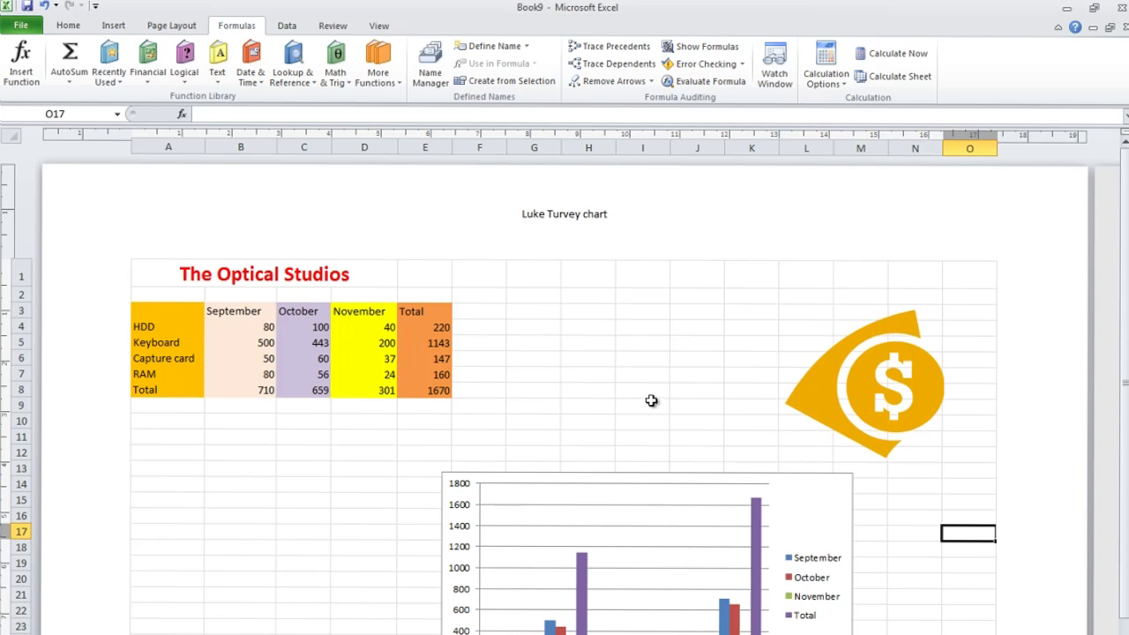
Look over the Data ribbon tools, then the Review ribbon tools.
{"action": "left_click", "coordinate": [287, 25]}
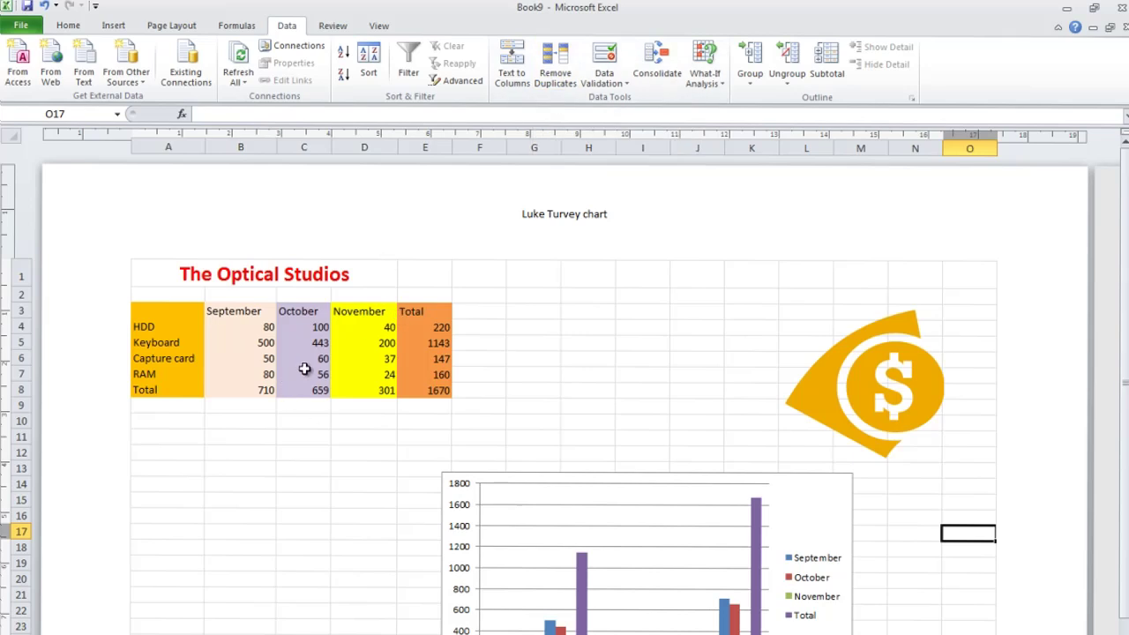
{"action": "left_click", "coordinate": [341, 27]}
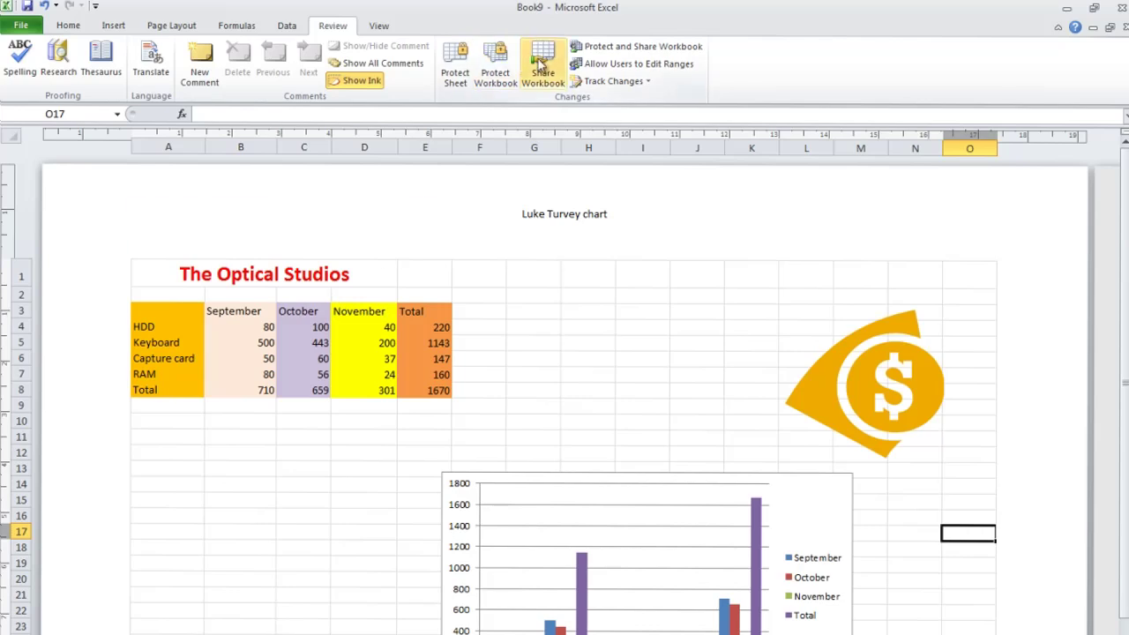
Zoom the sheet to 75%, try Zoom to Selection, then return to the full-page view.
{"action": "left_click", "coordinate": [381, 27]}
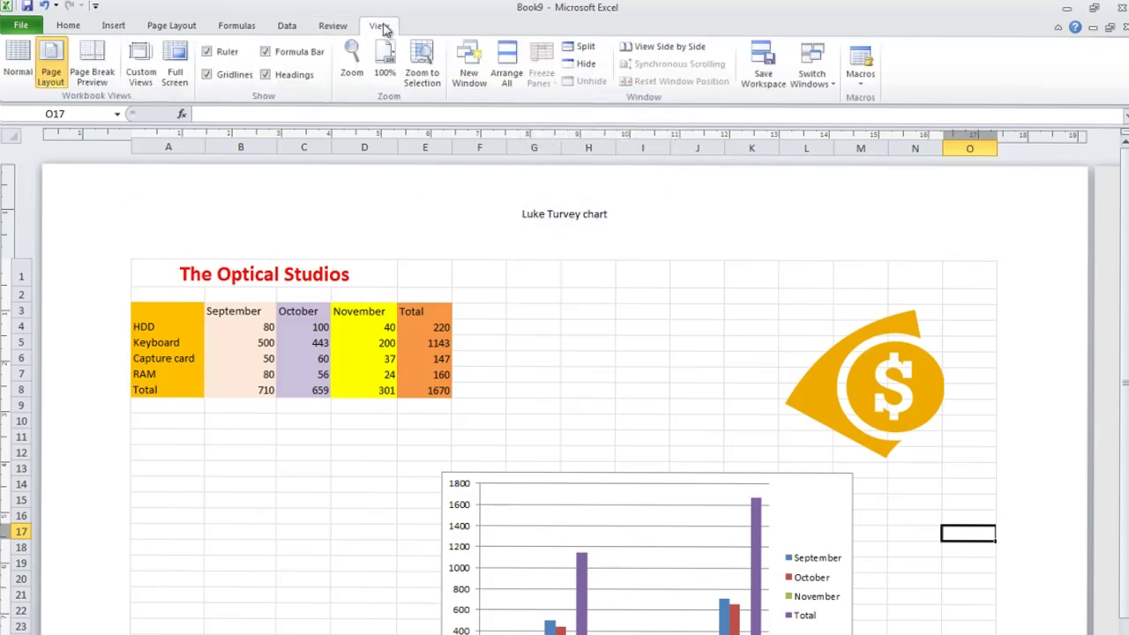
{"action": "left_click", "coordinate": [351, 63]}
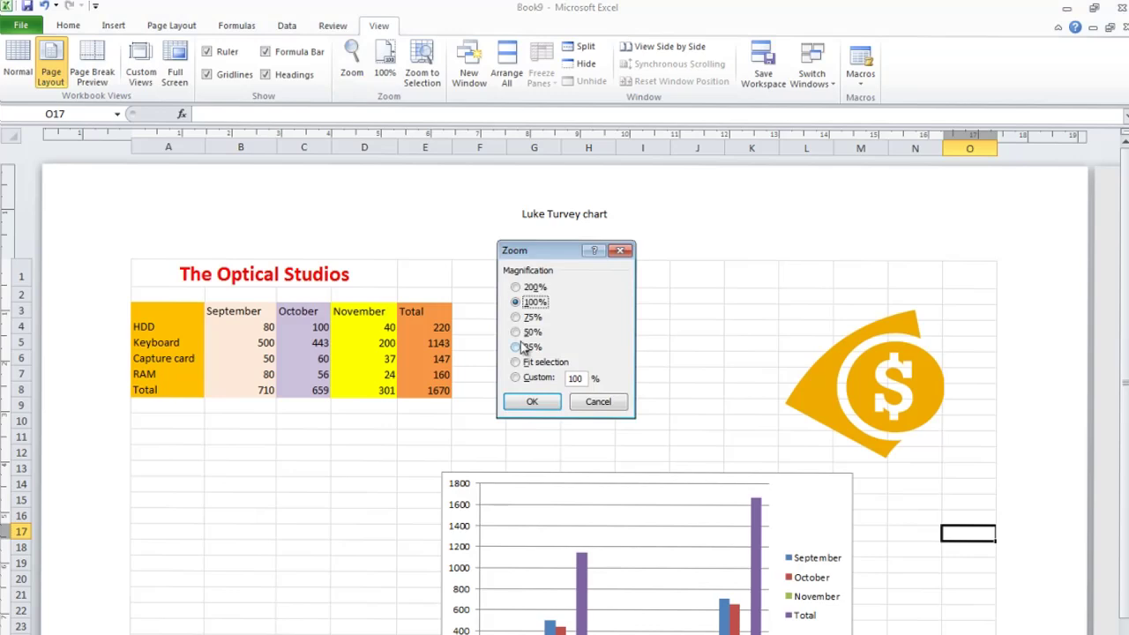
{"action": "left_click", "coordinate": [519, 317]}
{"action": "left_click", "coordinate": [531, 402]}
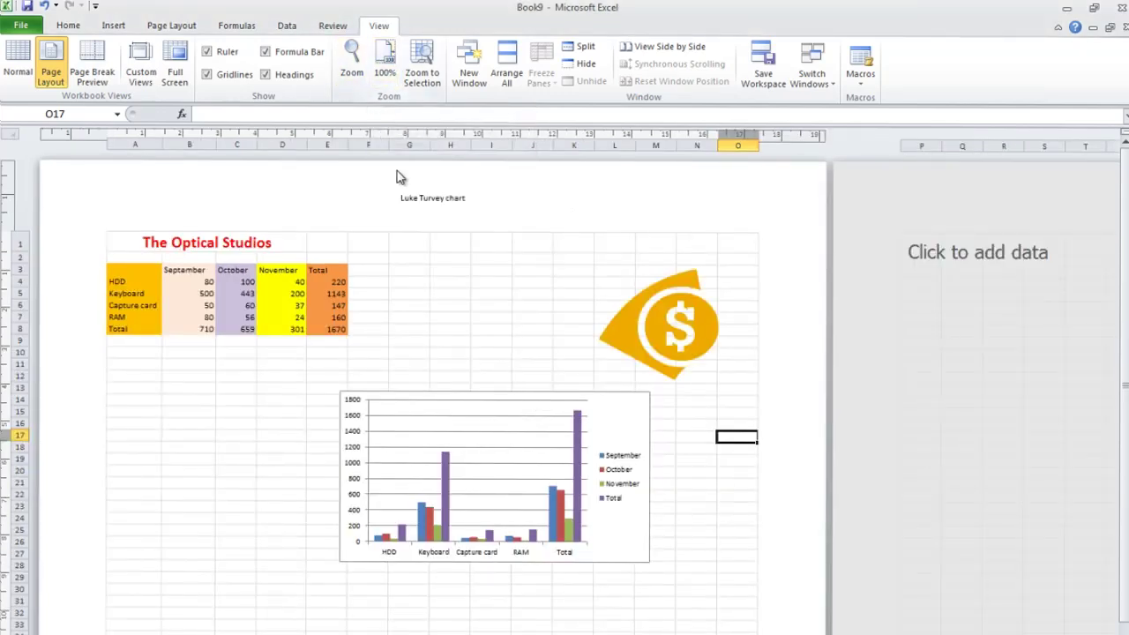
{"action": "left_click", "coordinate": [423, 71]}
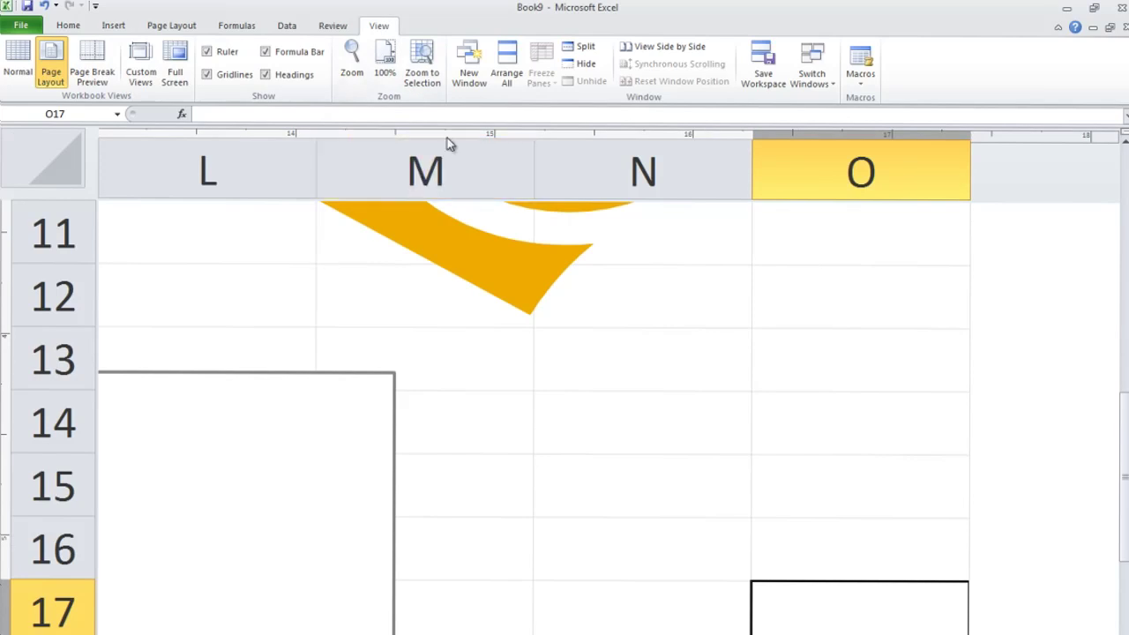
{"action": "scroll", "coordinate": [480, 327], "scroll_direction": "down", "scroll_amount": 10}
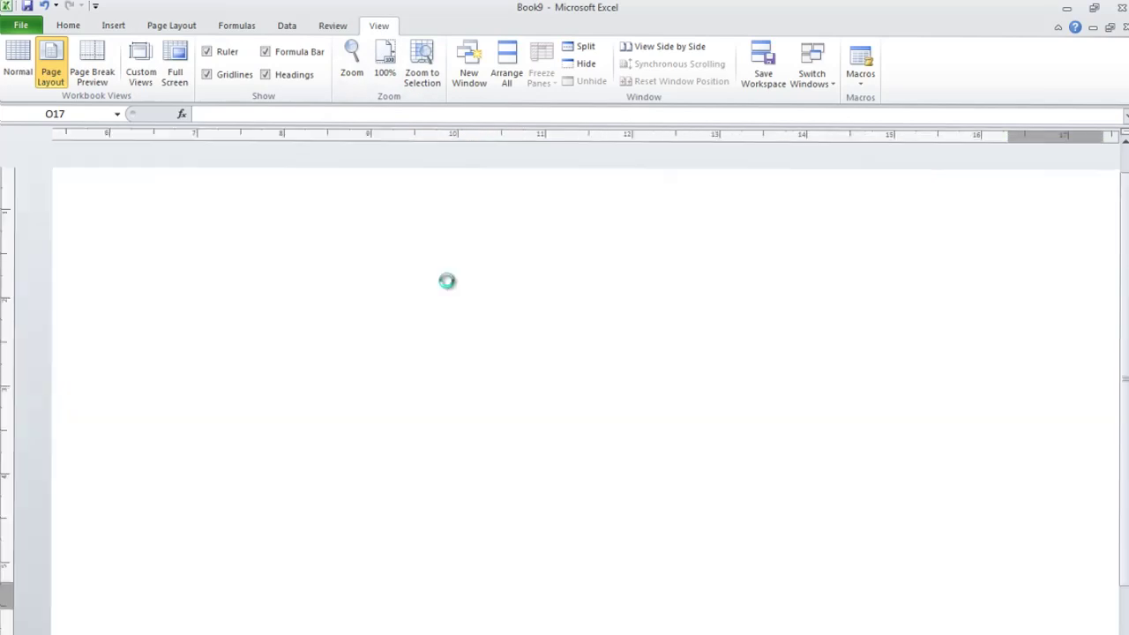
{"action": "scroll", "coordinate": [450, 278], "scroll_direction": "up", "scroll_amount": 6}
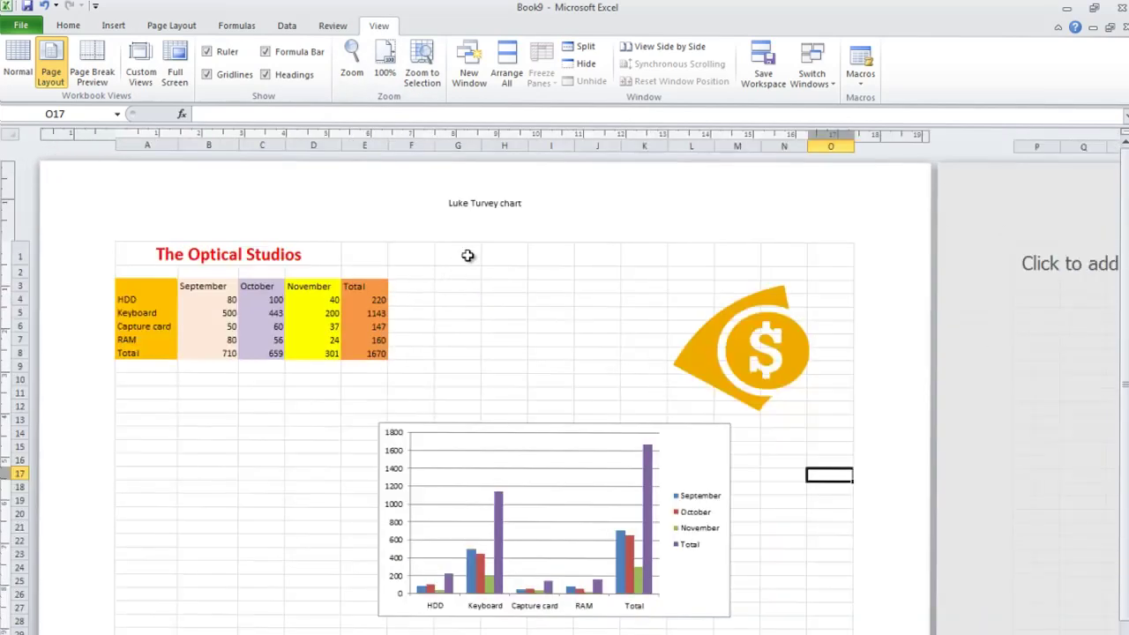